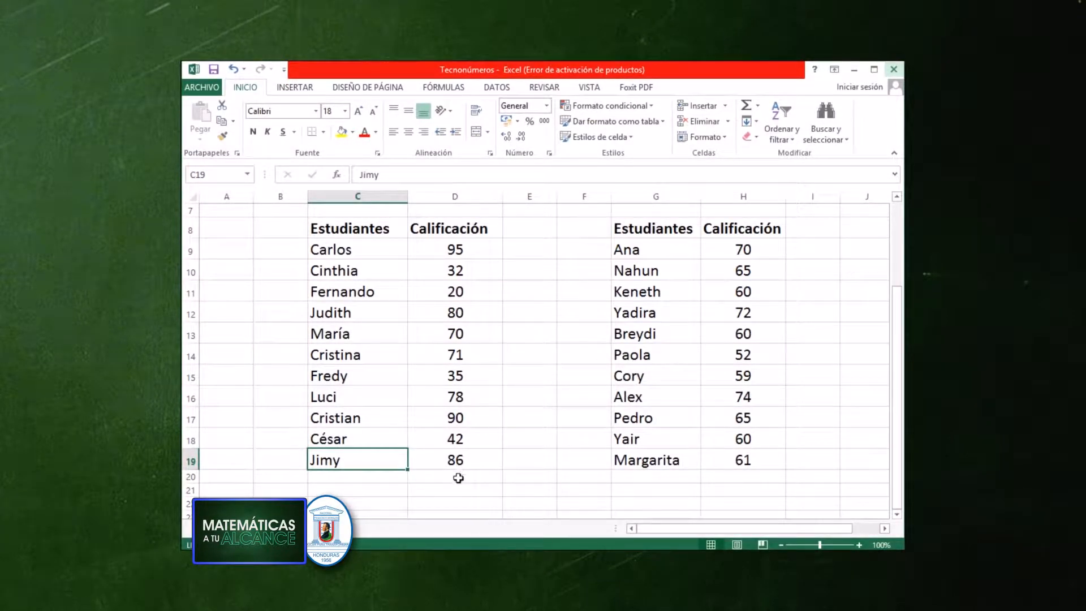
# Insert the PROMEDIO function in cell D20 to average the first group's grades in D9:D19.
pyautogui.click(459, 479)
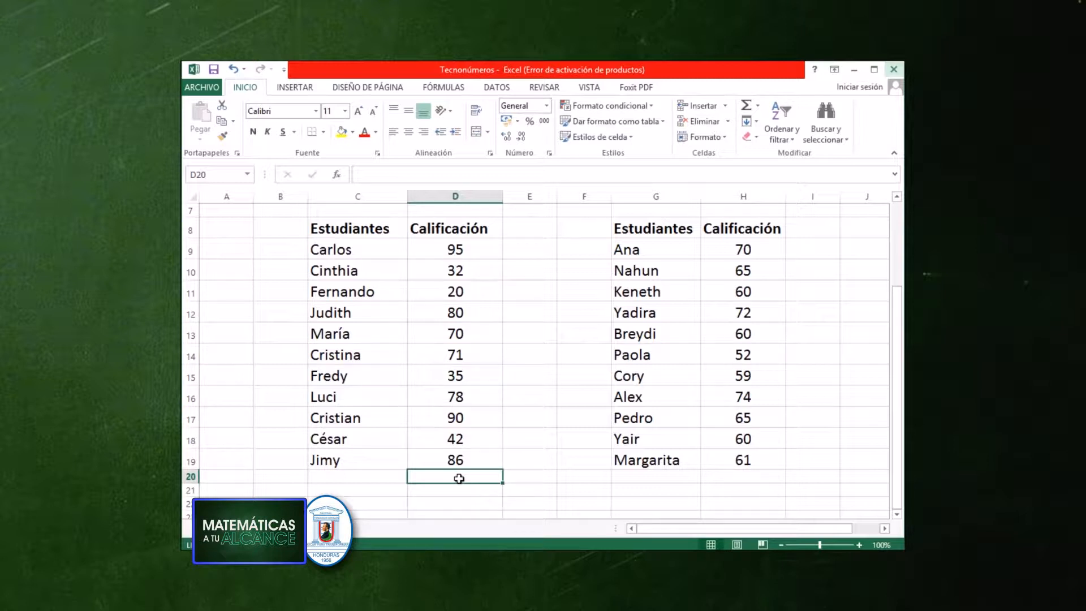
pyautogui.click(301, 88)
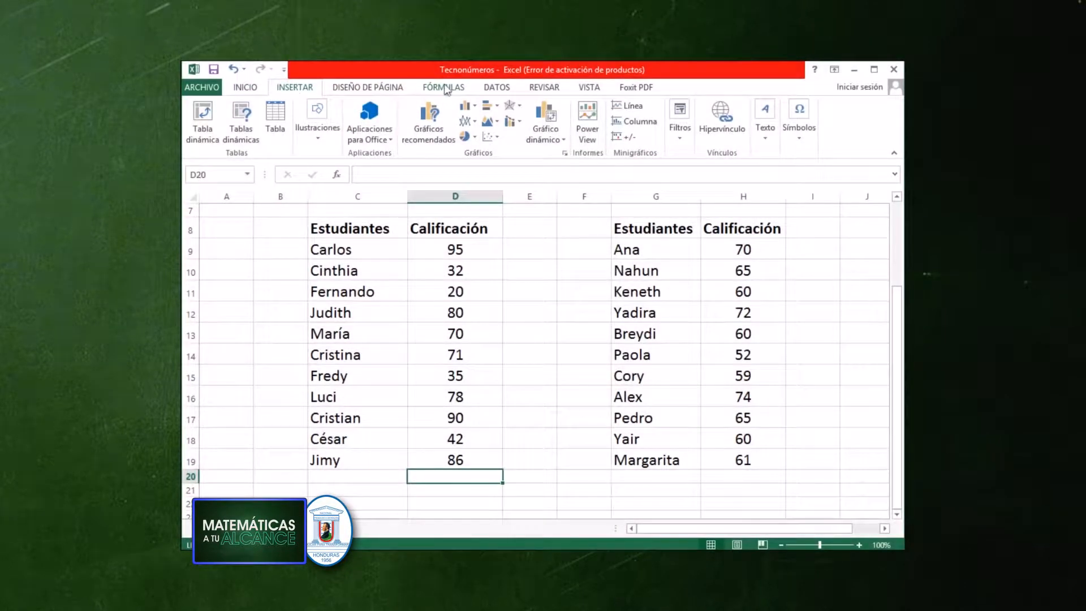
pyautogui.click(447, 89)
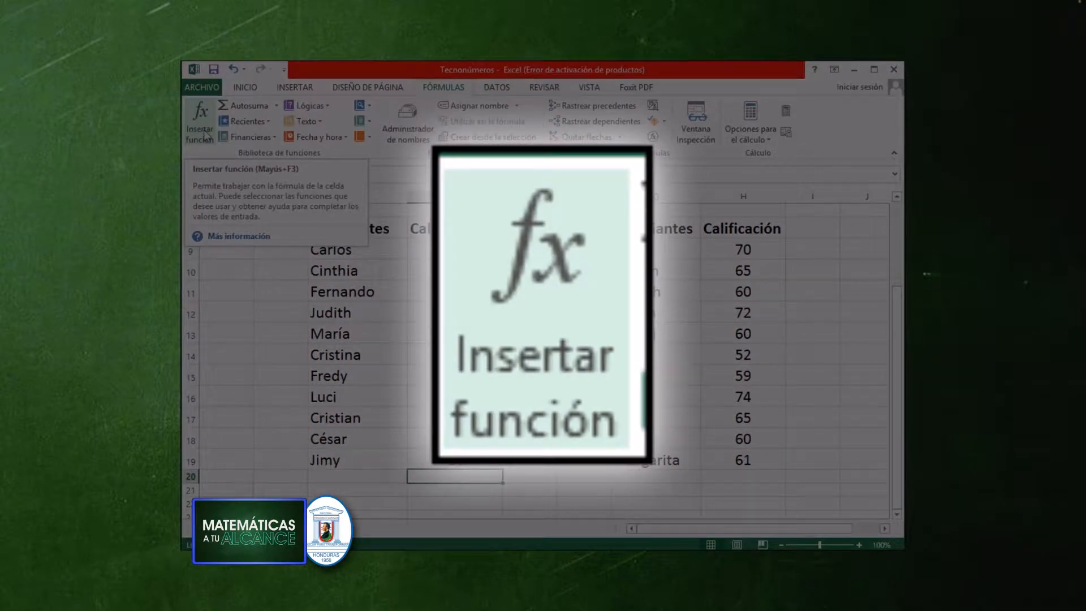
pyautogui.click(201, 127)
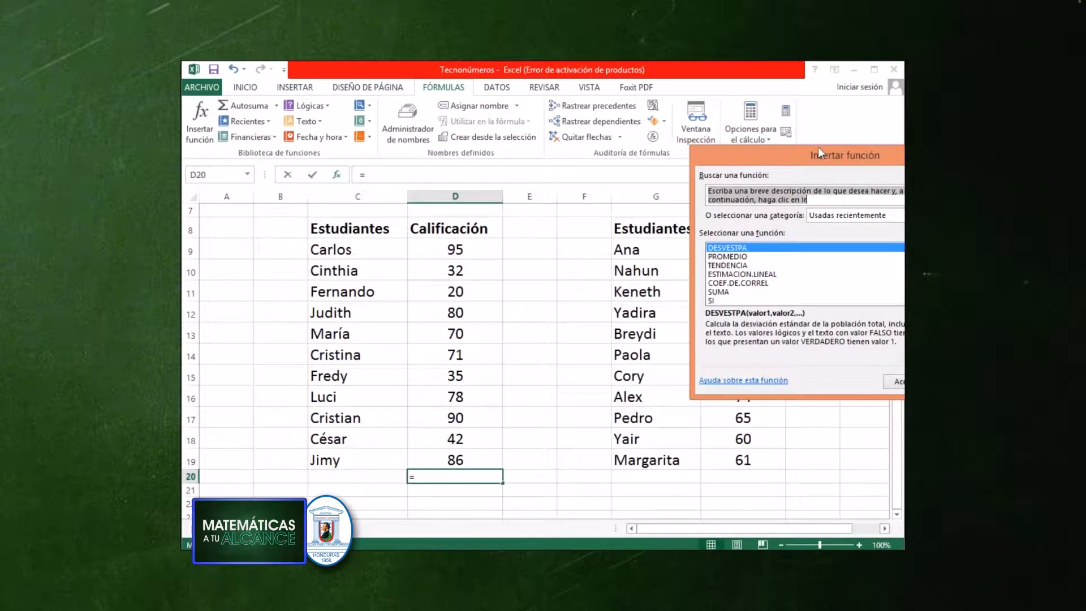
pyautogui.moveTo(807, 149); pyautogui.dragTo(593, 132)
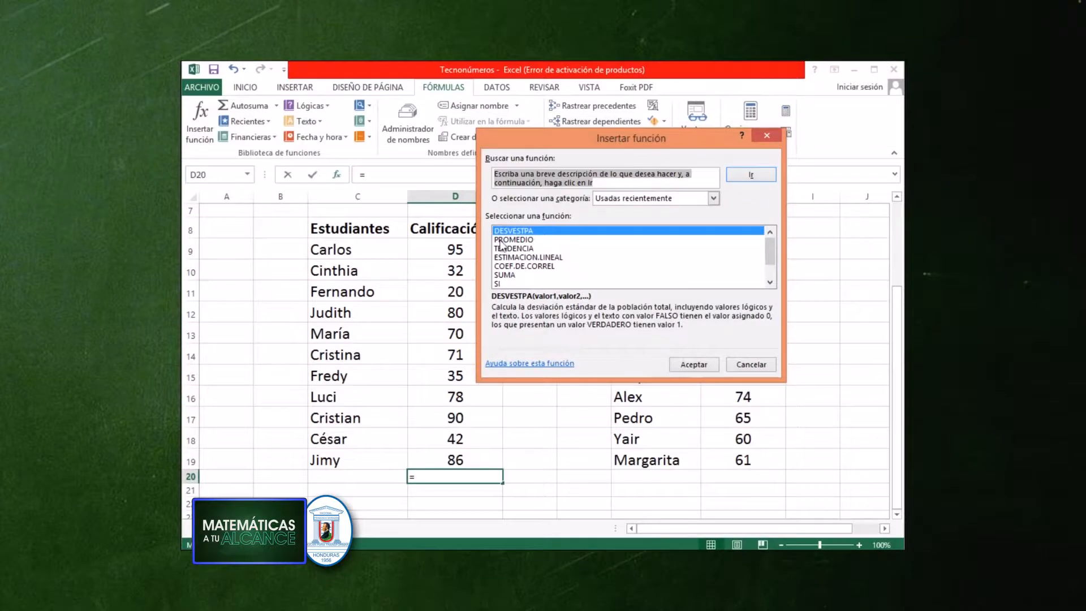
pyautogui.click(511, 240)
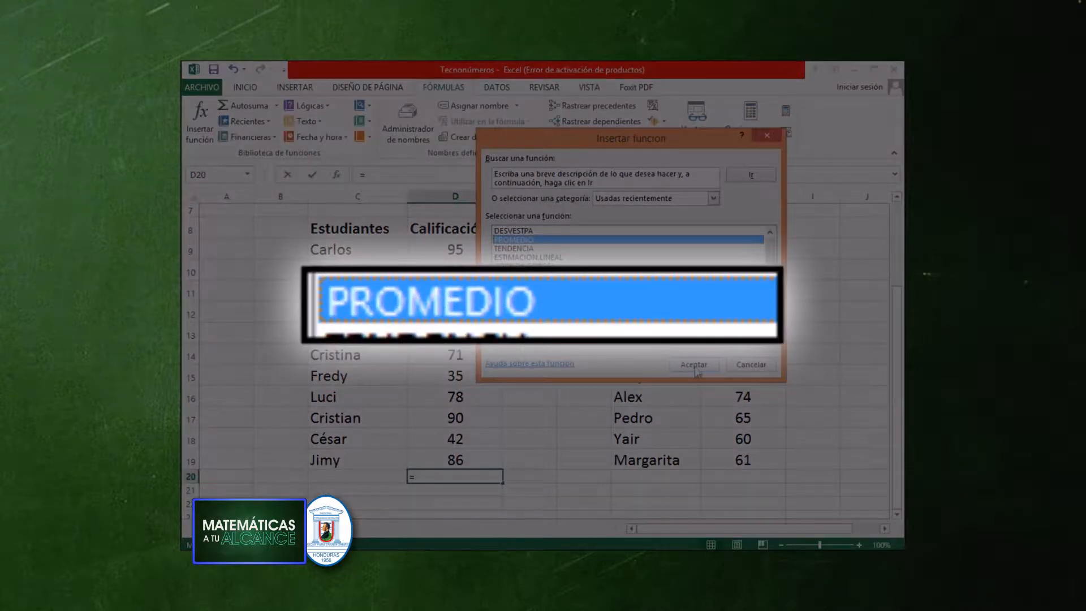
pyautogui.click(694, 364)
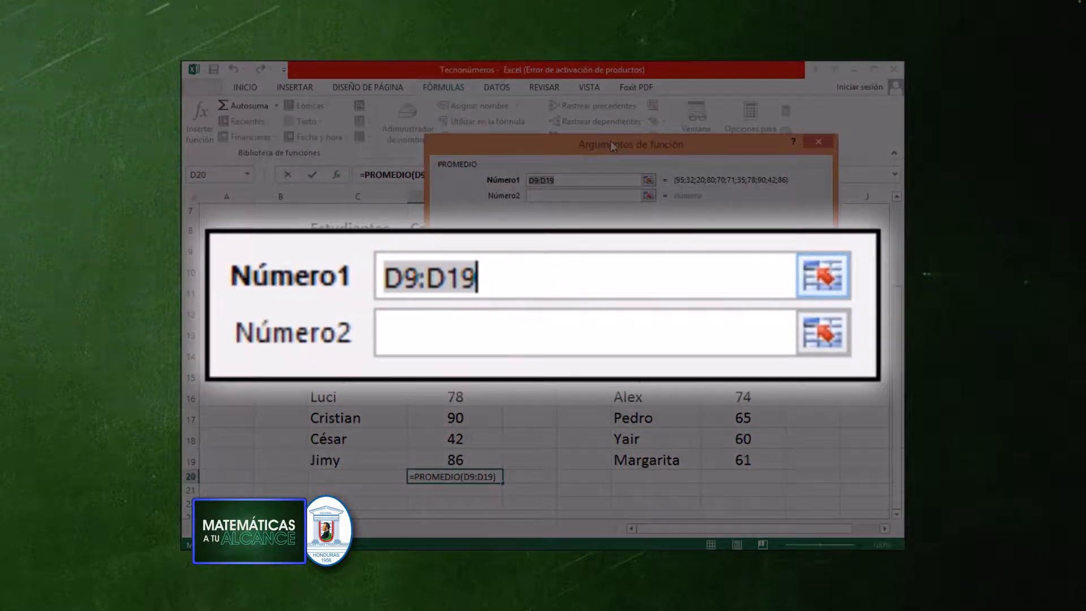
pyautogui.moveTo(606, 145); pyautogui.dragTo(702, 150)
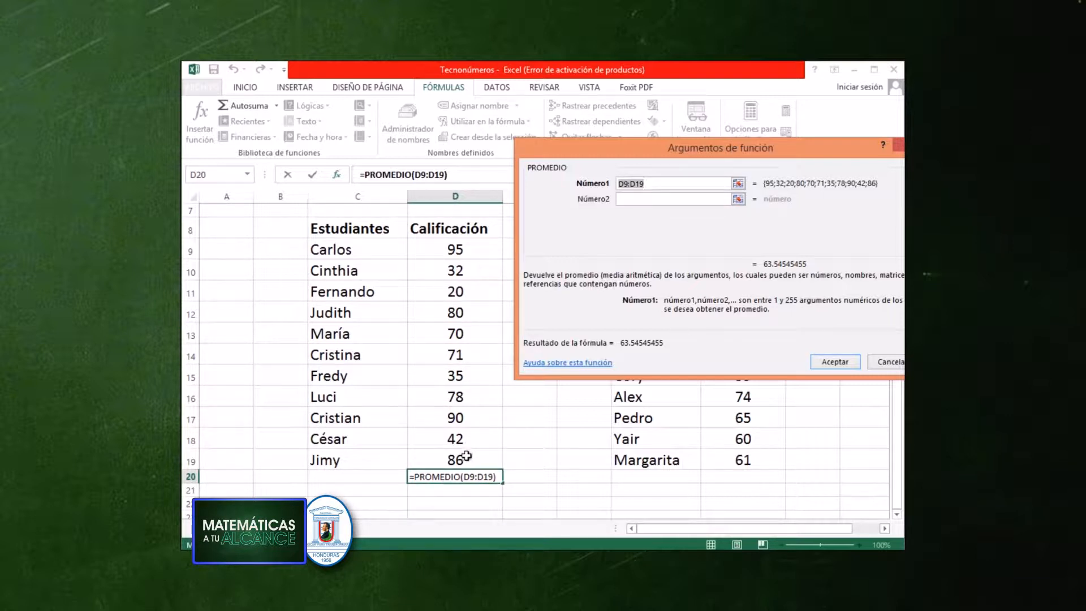
pyautogui.click(841, 363)
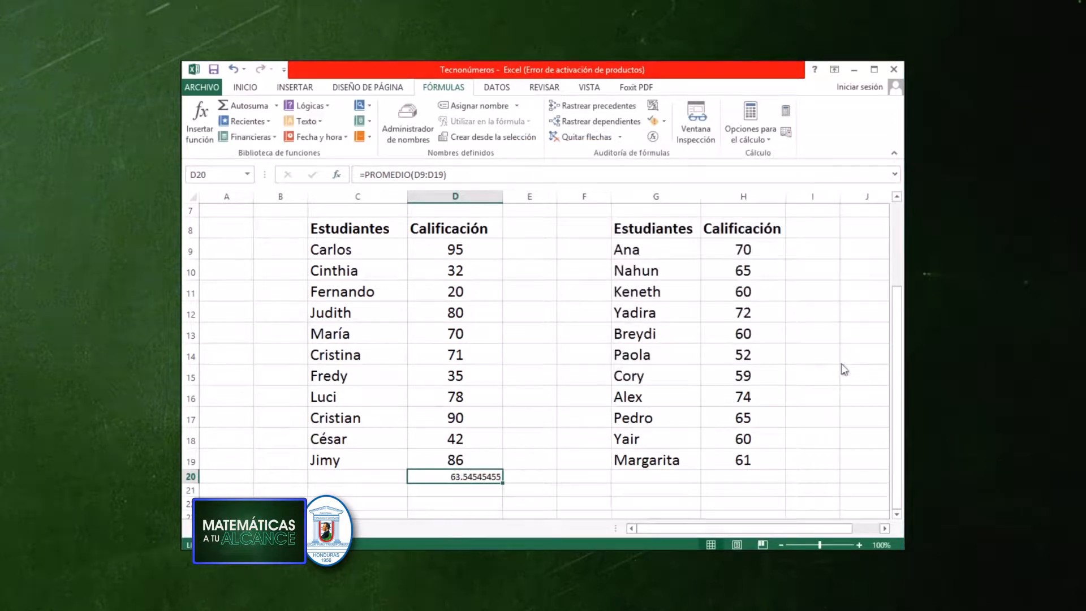
# Copy the formatting of grade cell D19 onto the average in cell D20.
pyautogui.click(480, 461)
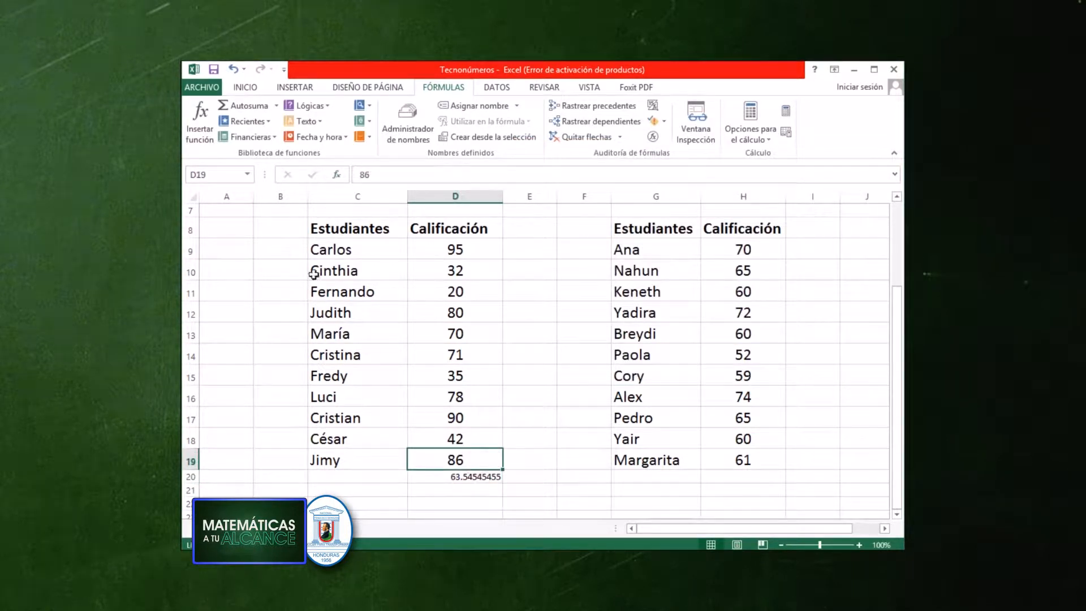
pyautogui.click(230, 89)
pyautogui.click(201, 89)
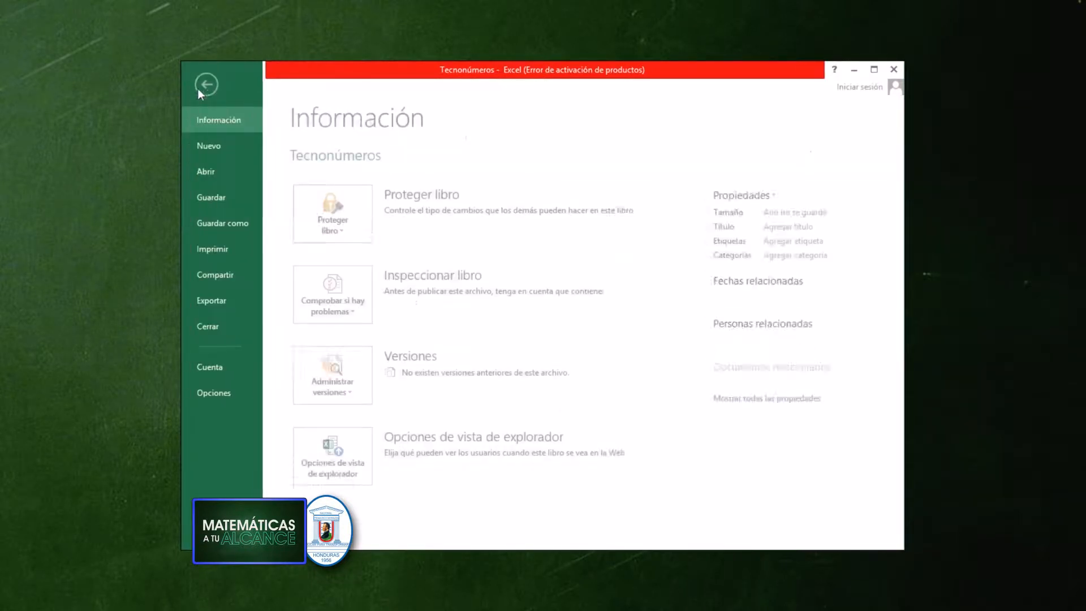
pyautogui.click(214, 87)
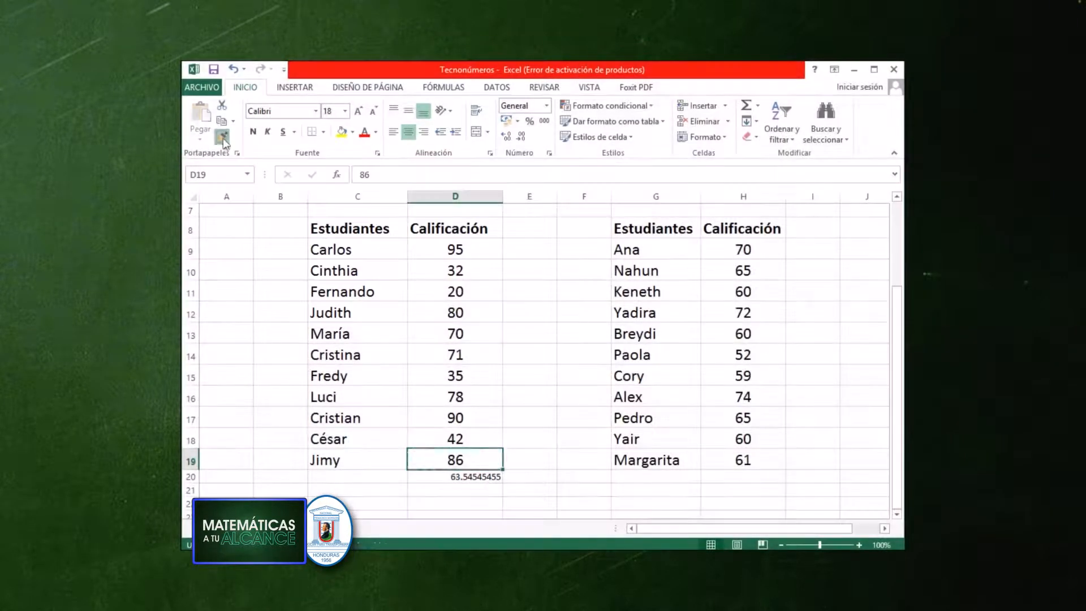
pyautogui.click(223, 138)
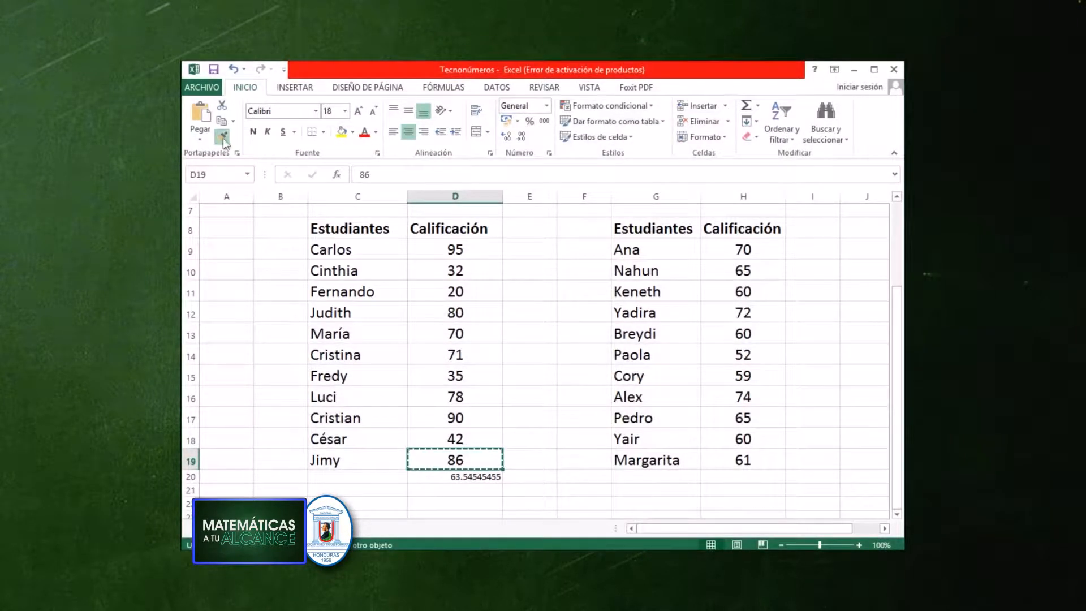
pyautogui.click(458, 478)
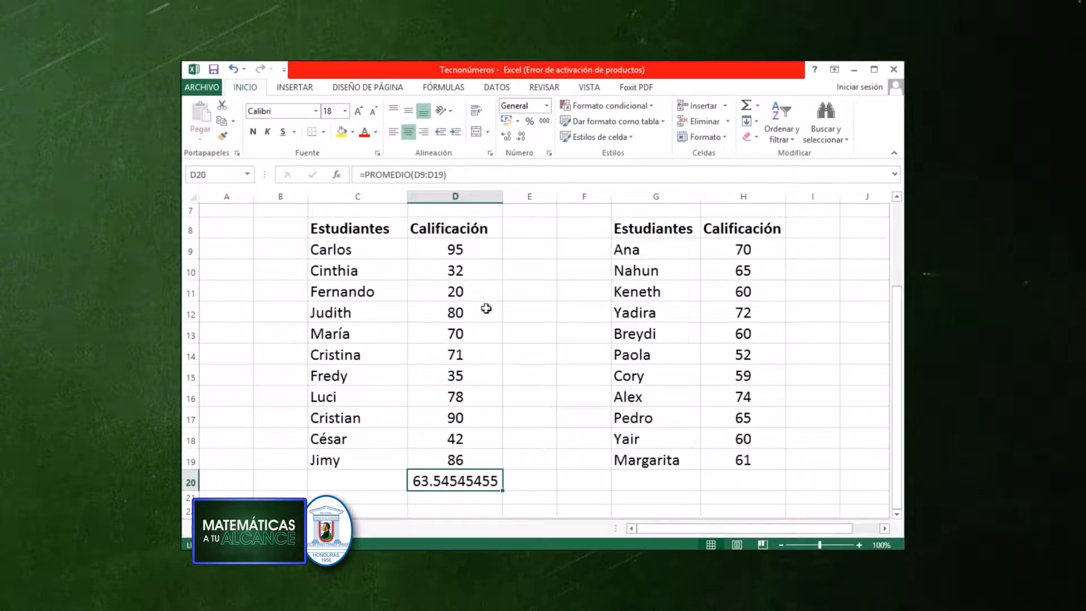
# Reduce the average in cell D20 to two decimal places.
pyautogui.click(518, 137)
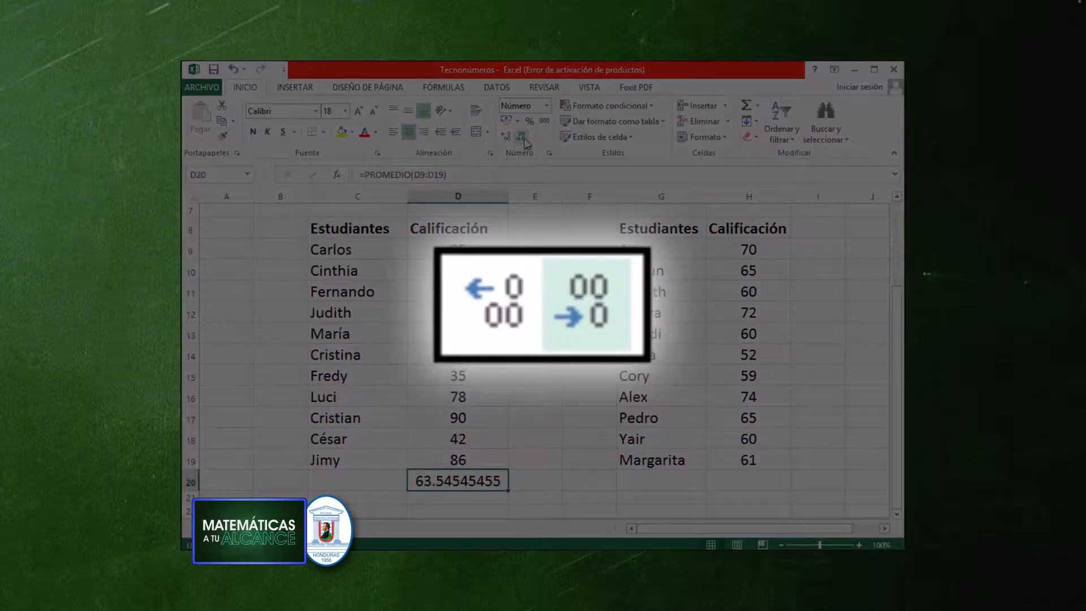
pyautogui.click(521, 138)
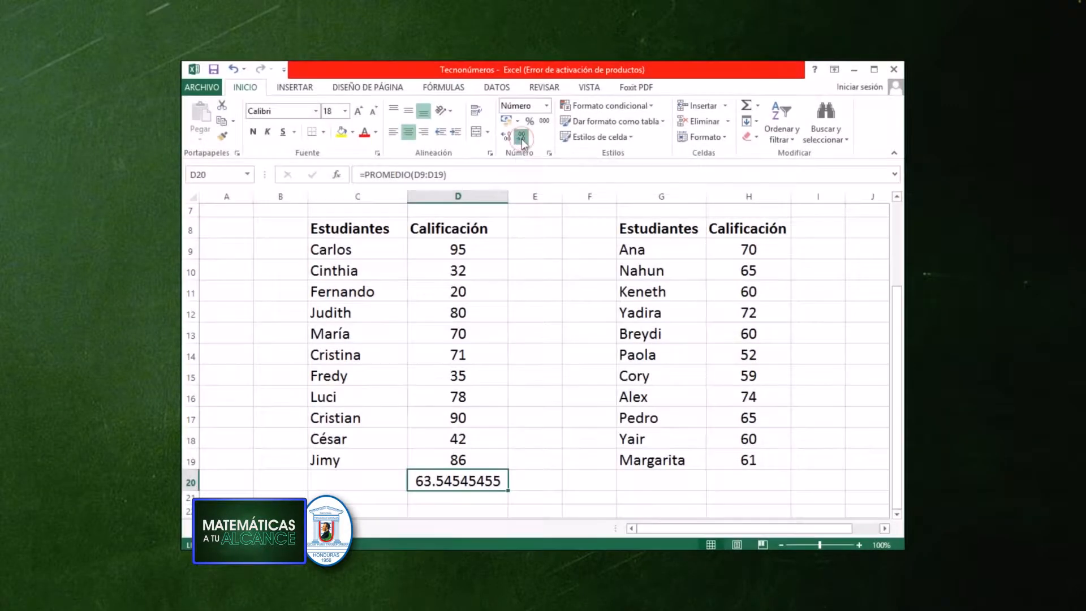
pyautogui.click(522, 138)
pyautogui.click(522, 138)
pyautogui.click(521, 138)
pyautogui.click(521, 139)
pyautogui.click(521, 138)
pyautogui.click(522, 138)
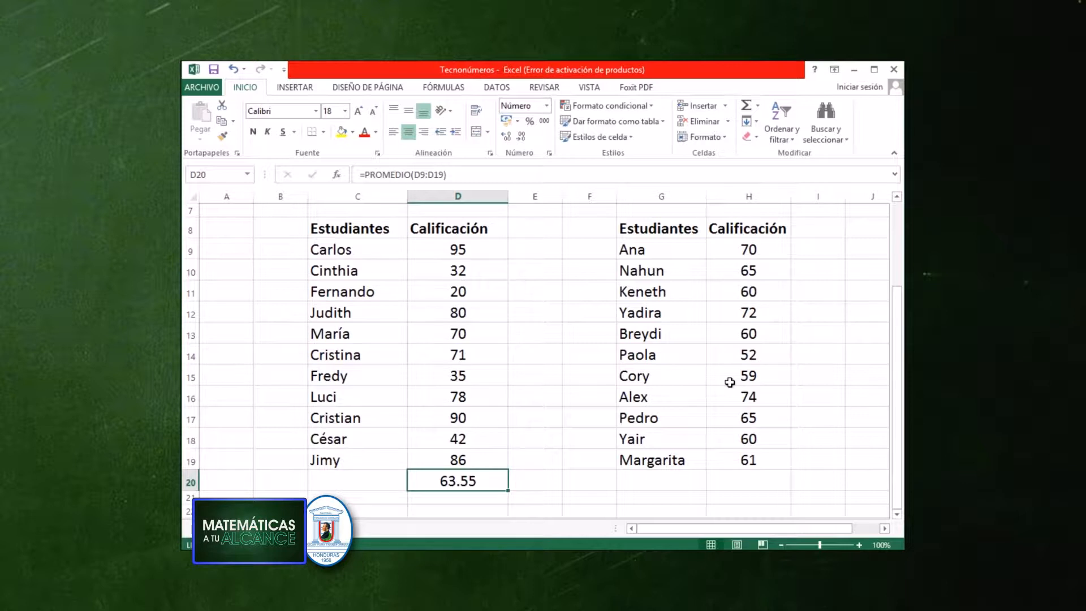
# Insert the PROMEDIO function in cell H20 to average the second group's grades in H9:H19.
pyautogui.click(760, 485)
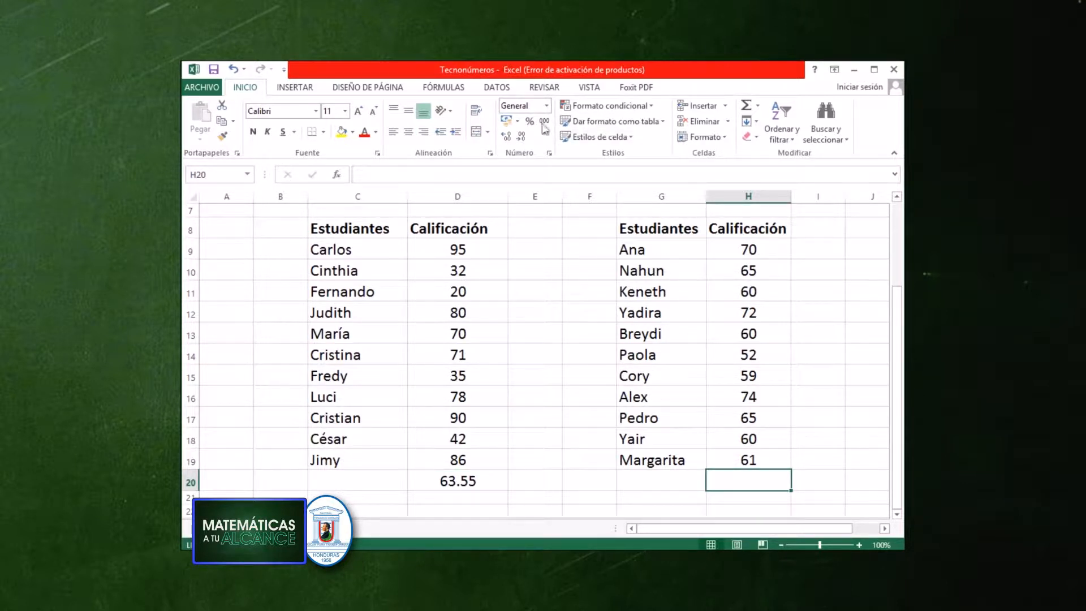
pyautogui.click(300, 87)
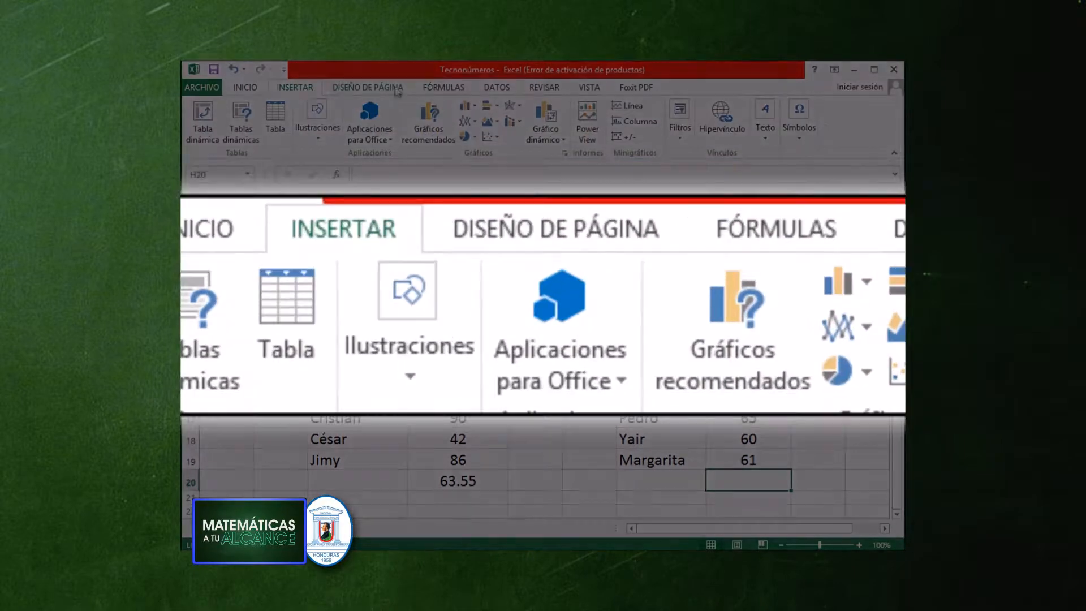
pyautogui.click(460, 88)
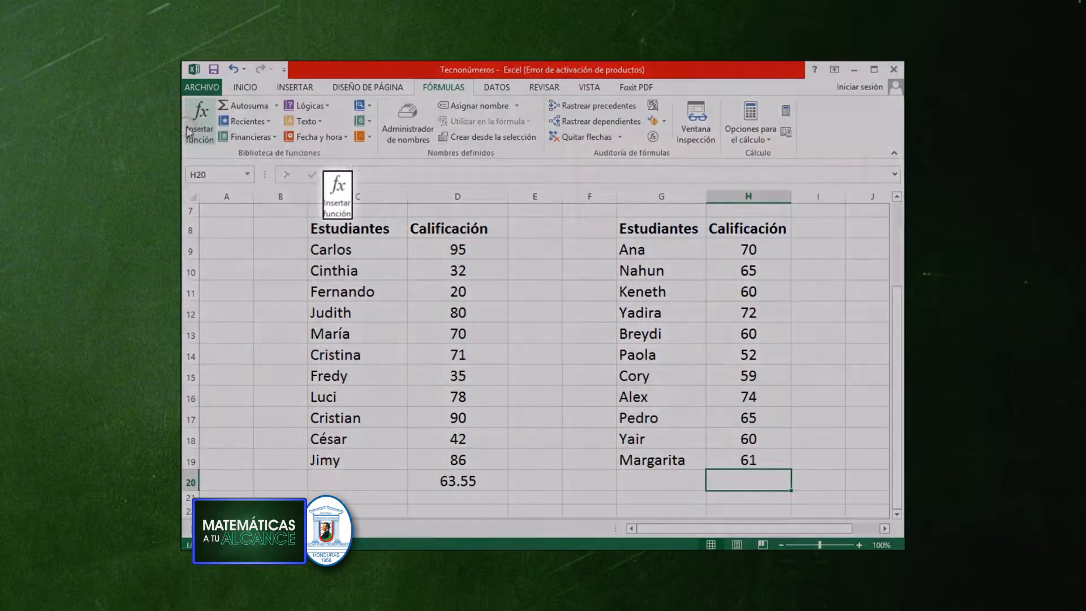
pyautogui.click(194, 132)
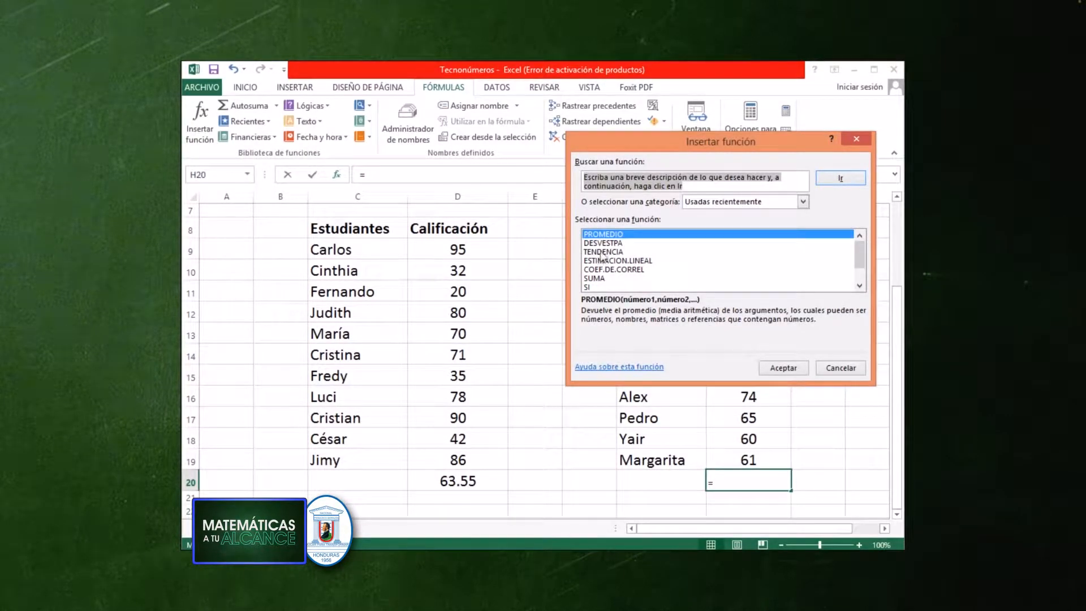
pyautogui.click(610, 235)
pyautogui.click(784, 368)
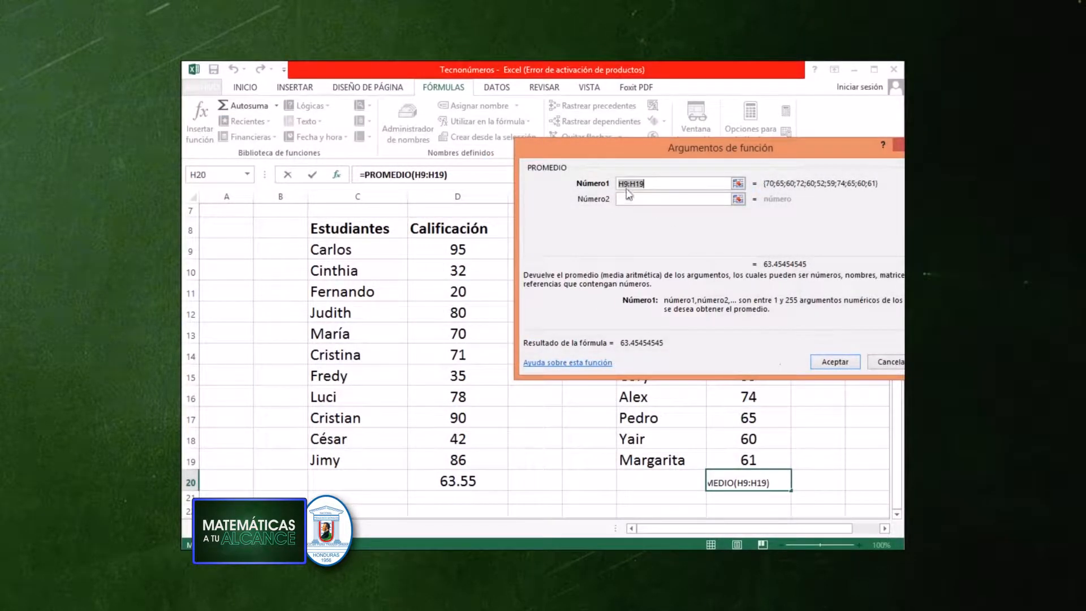
pyautogui.moveTo(766, 142); pyautogui.dragTo(490, 69)
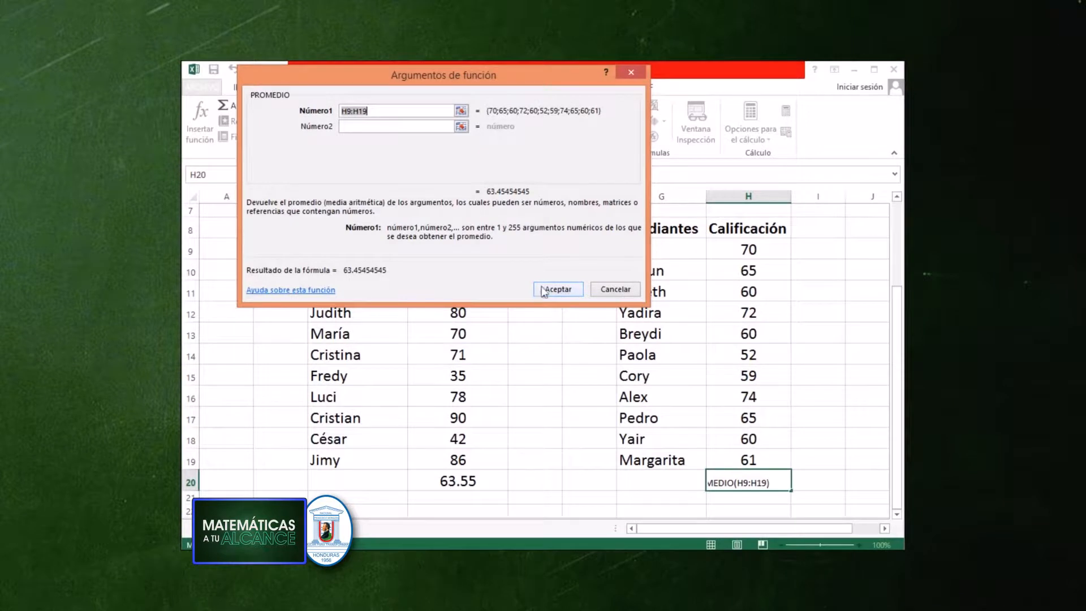
pyautogui.click(545, 290)
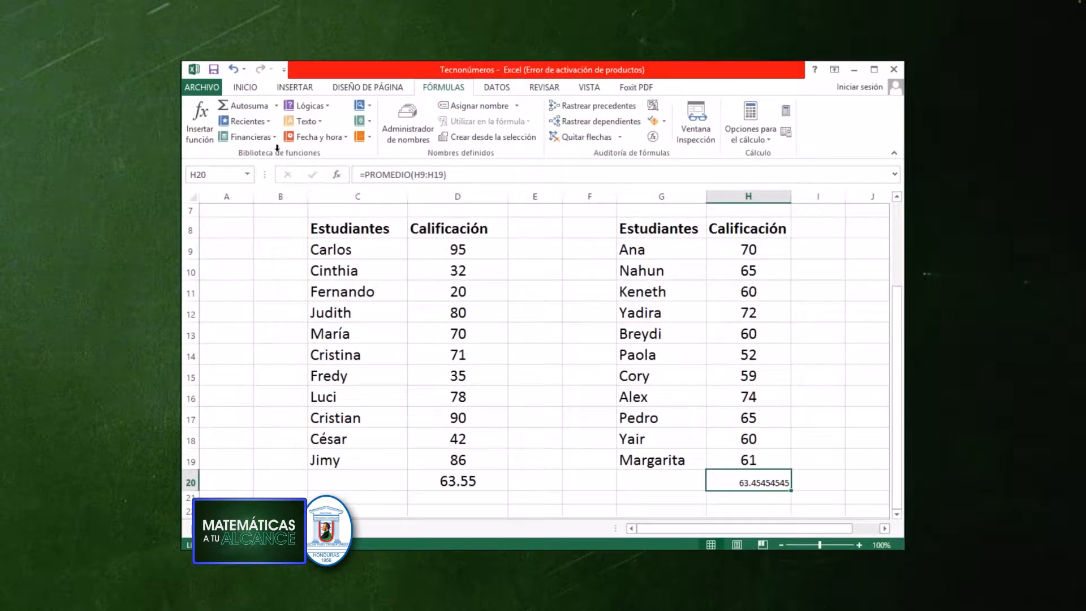
# Copy the formatting of grade cell H19 onto the average in cell H20.
pyautogui.click(237, 92)
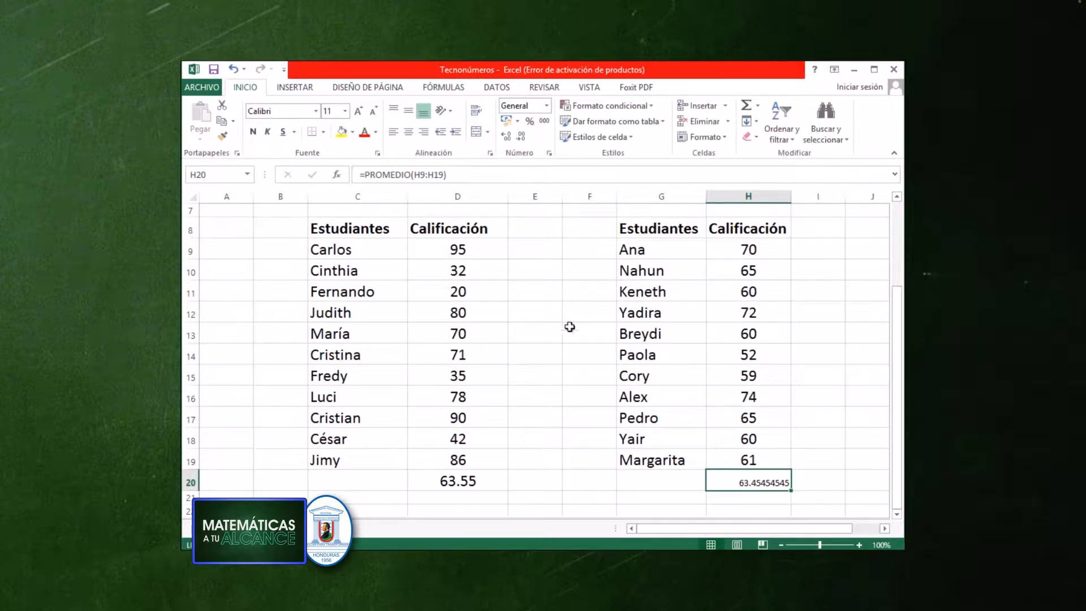
pyautogui.click(750, 460)
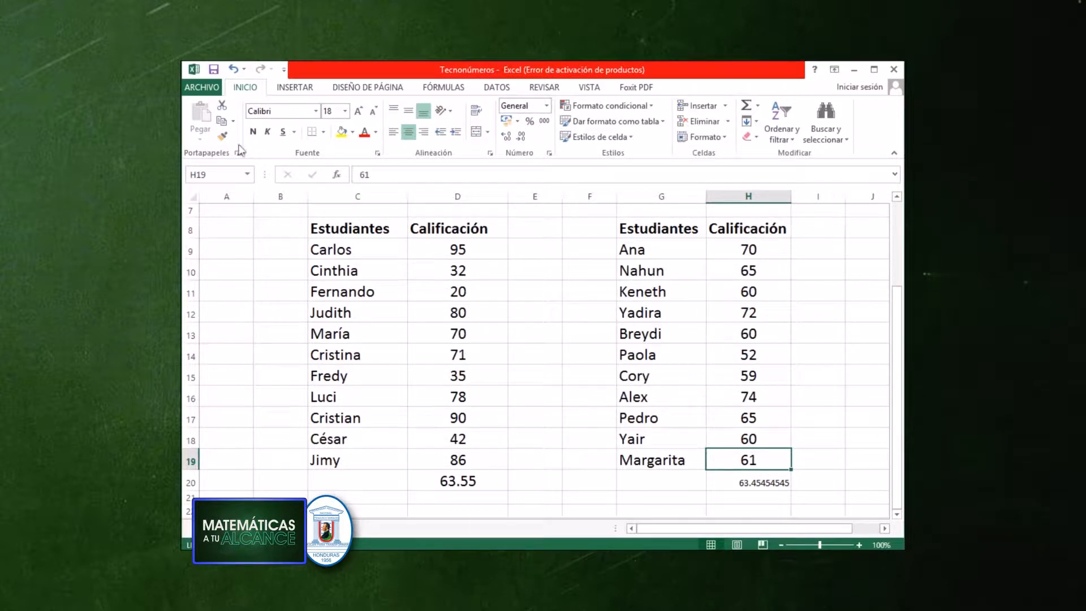
pyautogui.click(223, 137)
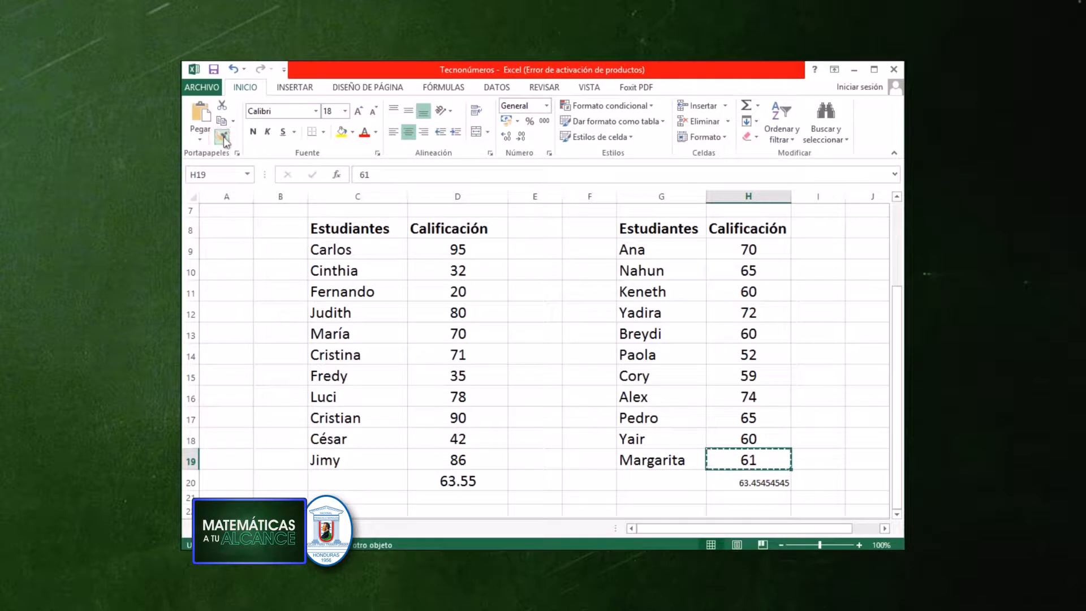
pyautogui.click(764, 480)
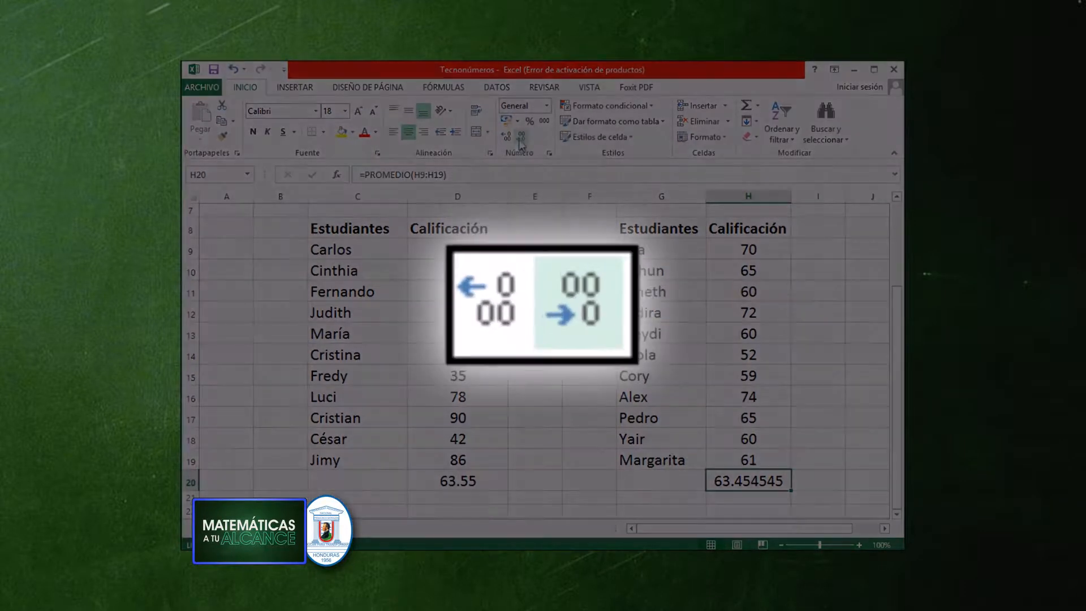
# Reduce the average in cell H20 to two decimal places.
pyautogui.click(521, 139)
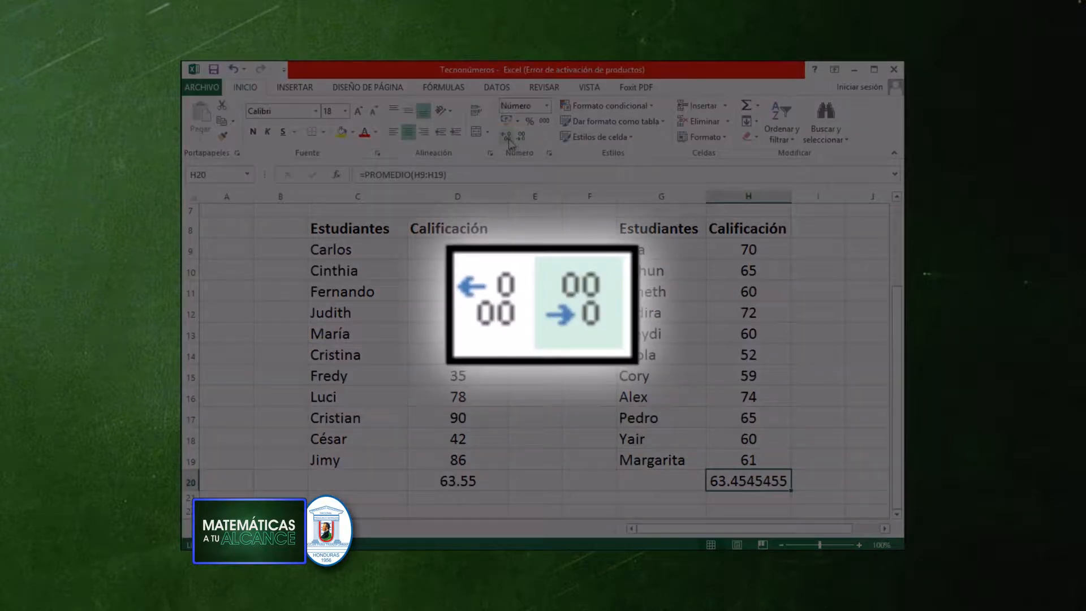
pyautogui.click(521, 139)
pyautogui.click(521, 138)
pyautogui.click(521, 138)
pyautogui.click(521, 138)
pyautogui.click(521, 138)
pyautogui.click(521, 138)
pyautogui.click(521, 139)
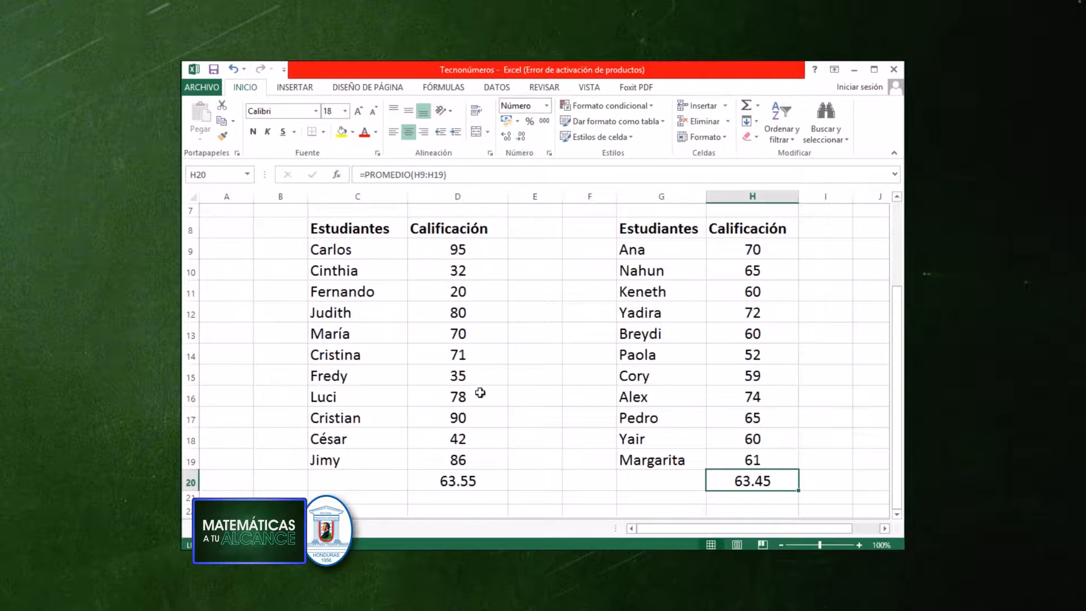
pyautogui.moveTo(691, 529)
pyautogui.mouseDown()
pyautogui.moveTo(705, 528)
pyautogui.moveTo(677, 529)
pyautogui.mouseUp()
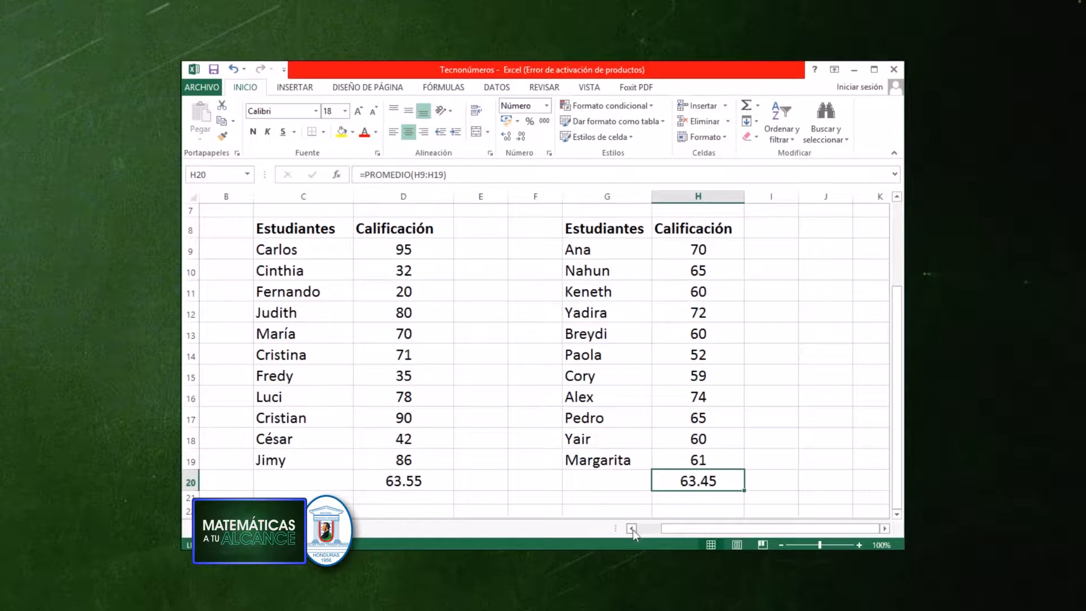
pyautogui.click(632, 529)
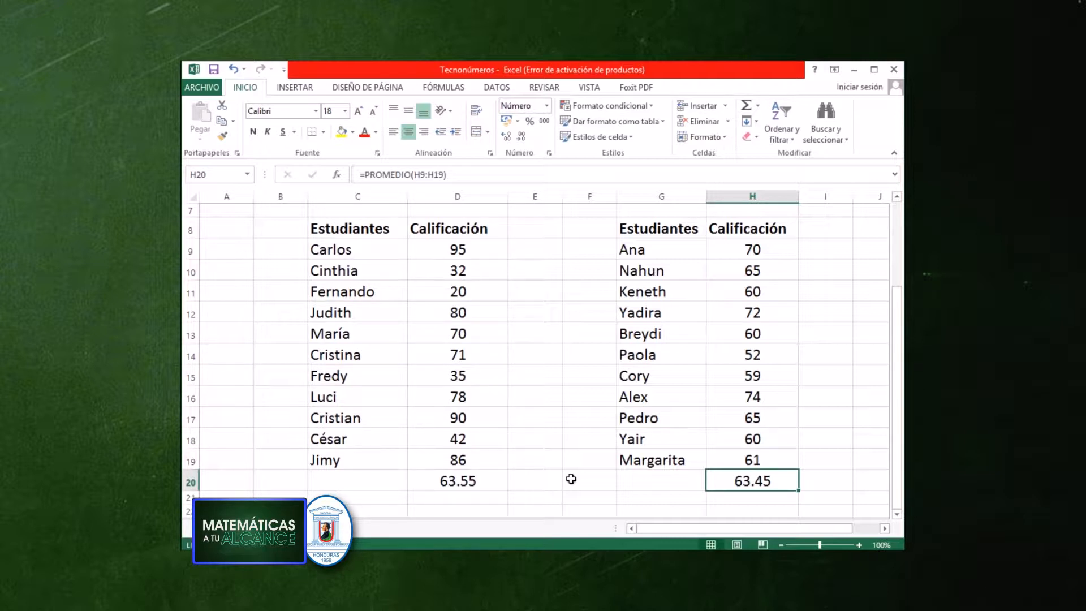
# Insert the DESVESTPA function in cell E20 to calculate the standard deviation of the first group's grades in D9:D19.
pyautogui.click(531, 480)
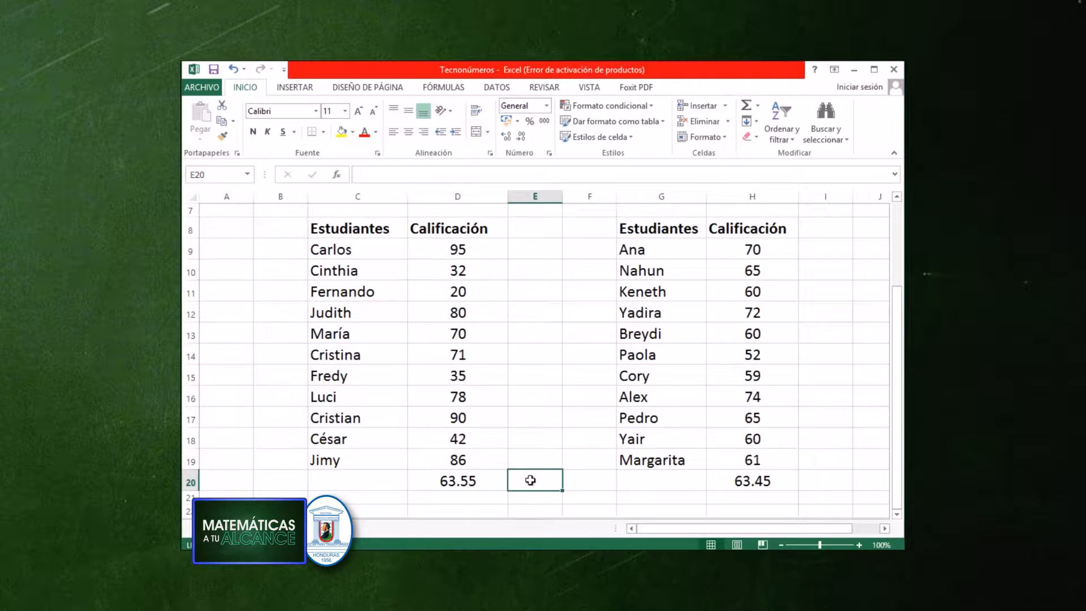
pyautogui.click(298, 88)
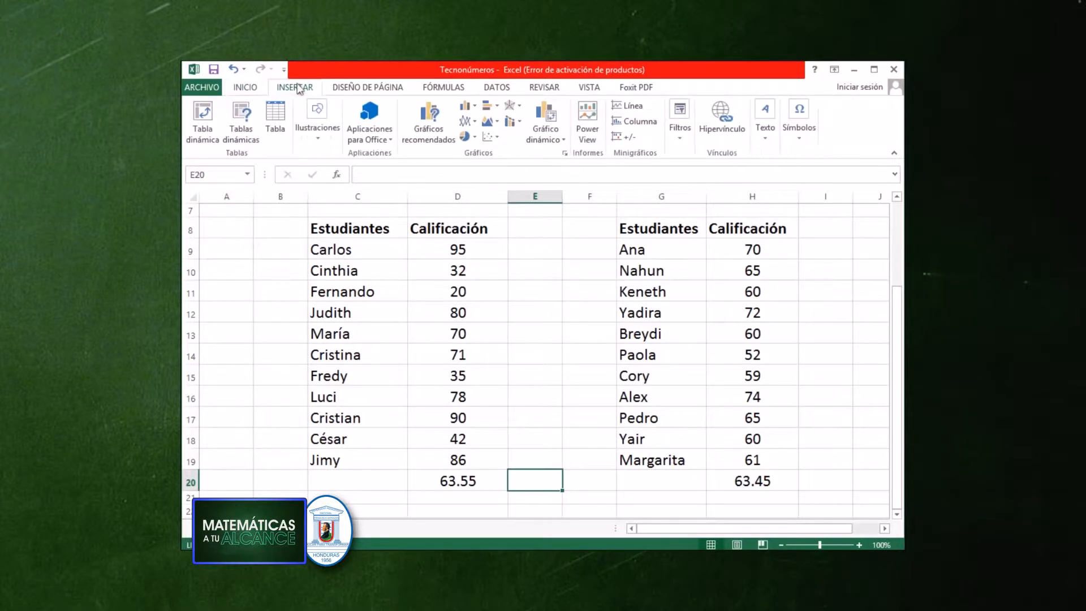
pyautogui.click(432, 93)
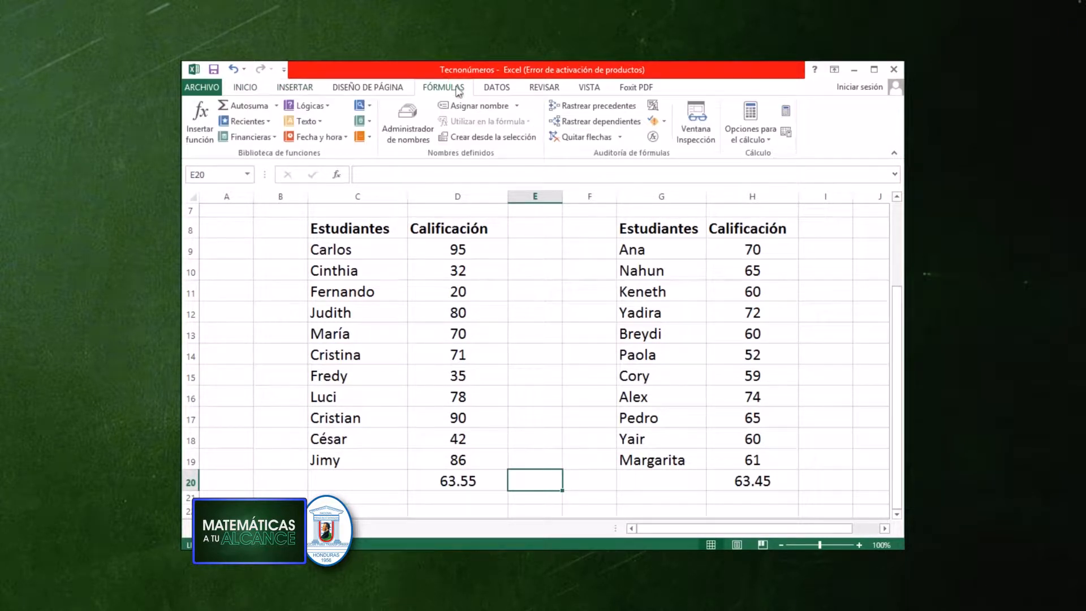
pyautogui.click(201, 123)
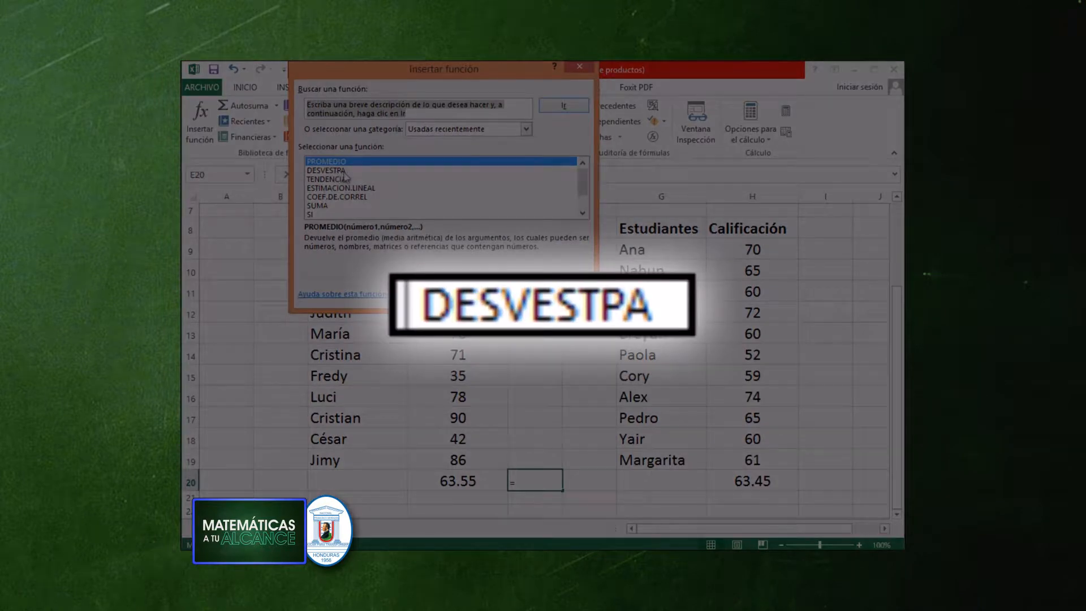
pyautogui.click(344, 171)
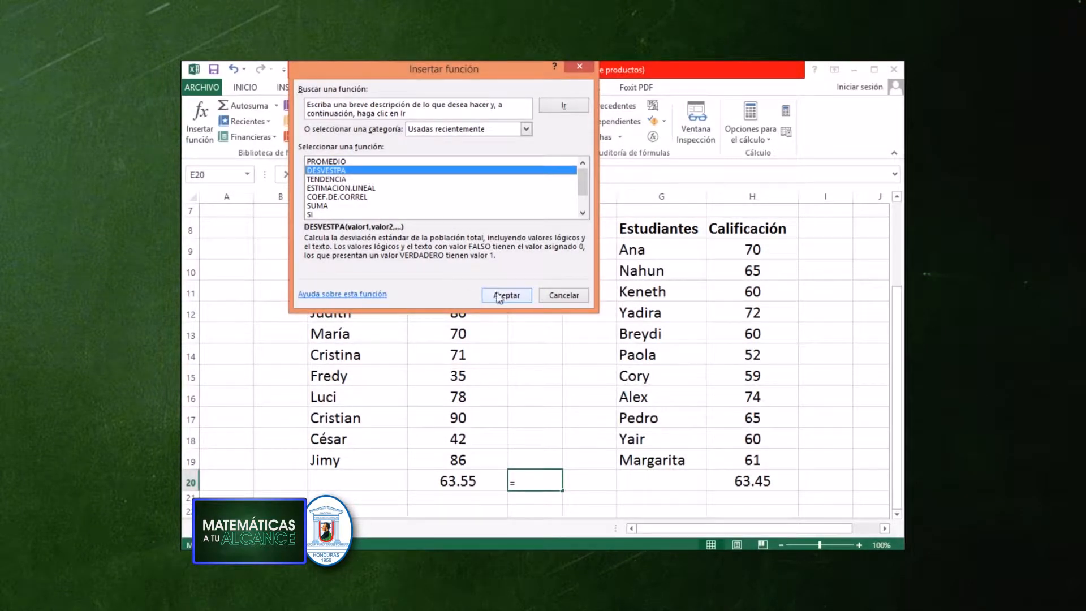
pyautogui.click(498, 295)
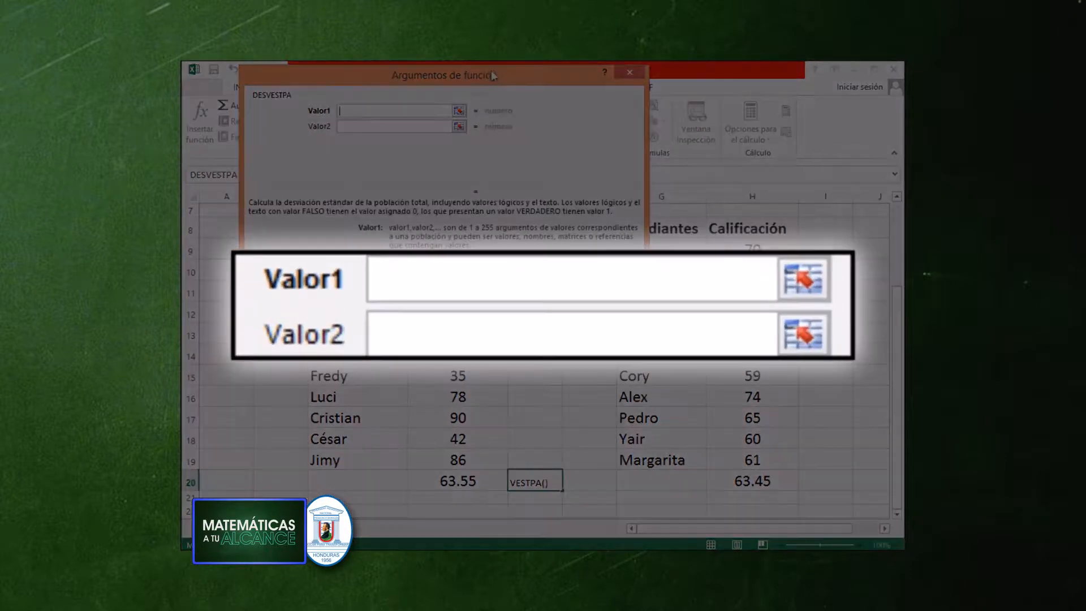
pyautogui.moveTo(494, 75); pyautogui.dragTo(583, 116)
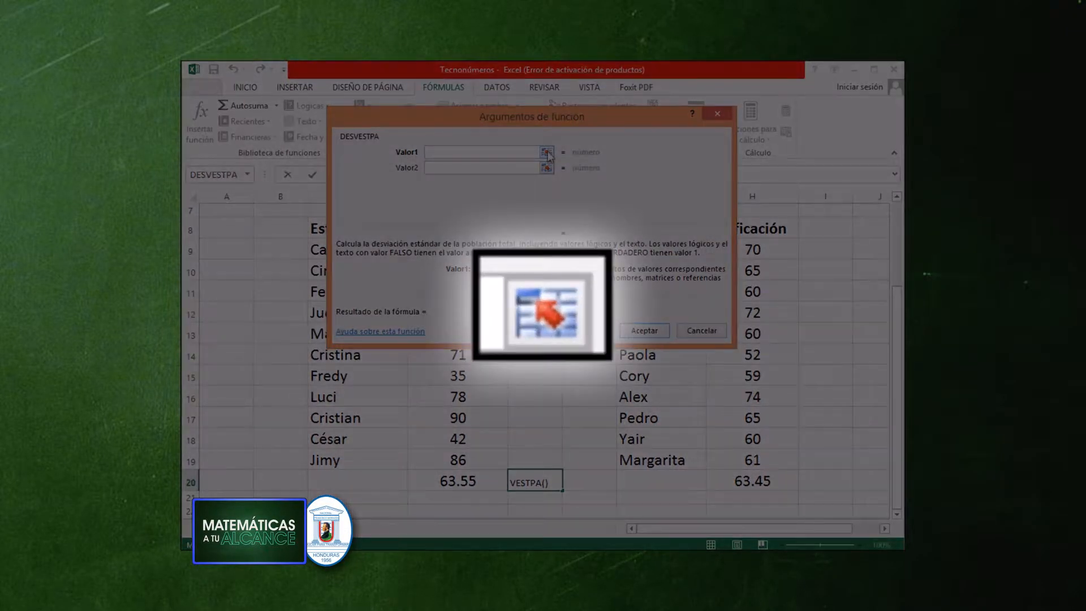
pyautogui.click(547, 153)
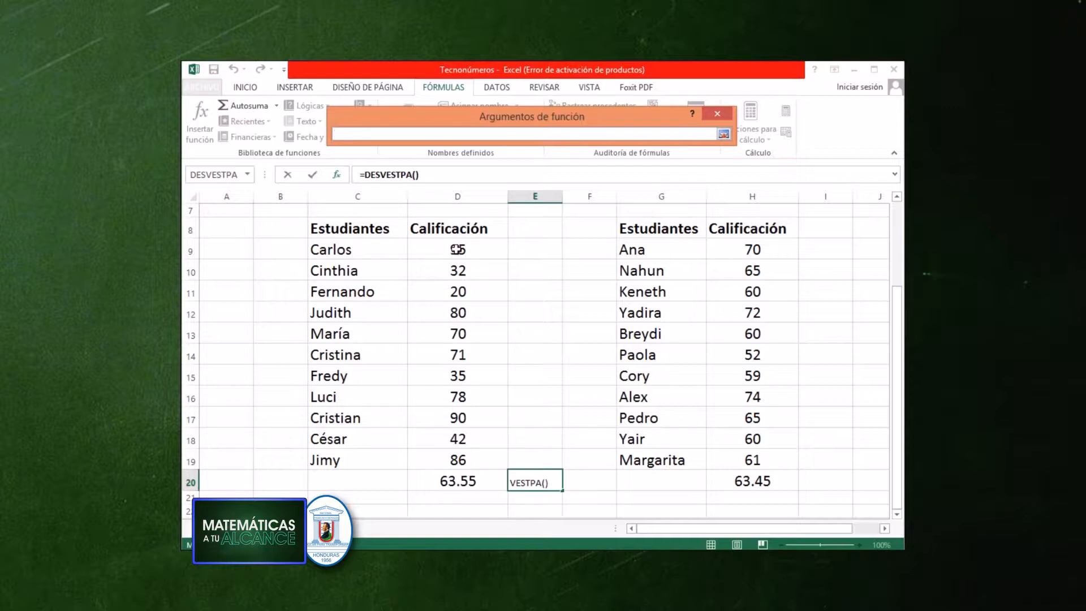
pyautogui.moveTo(458, 249); pyautogui.dragTo(458, 456)
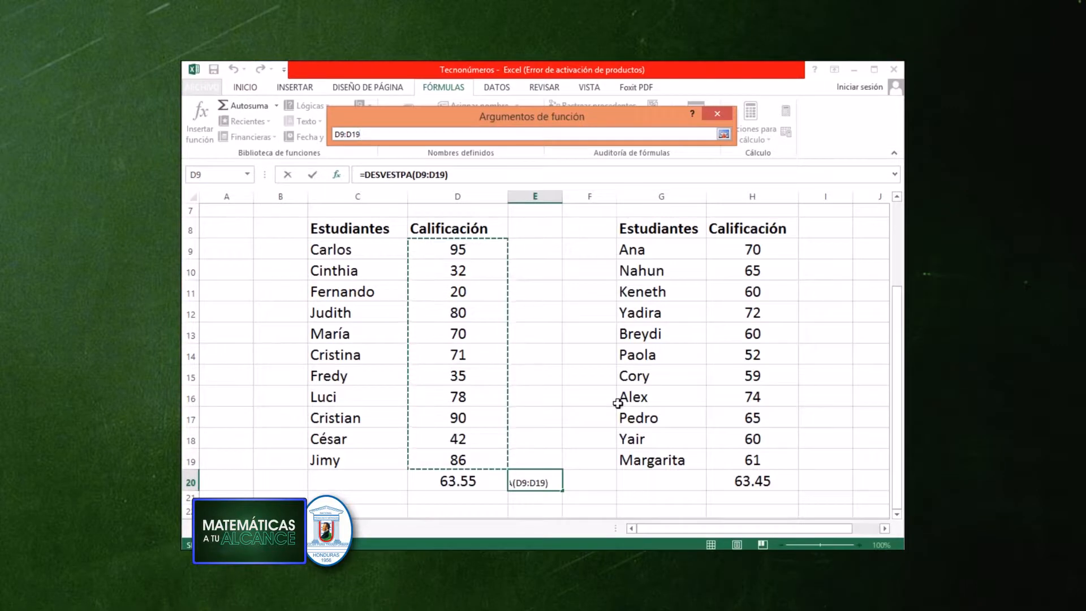
pyautogui.press('Return')
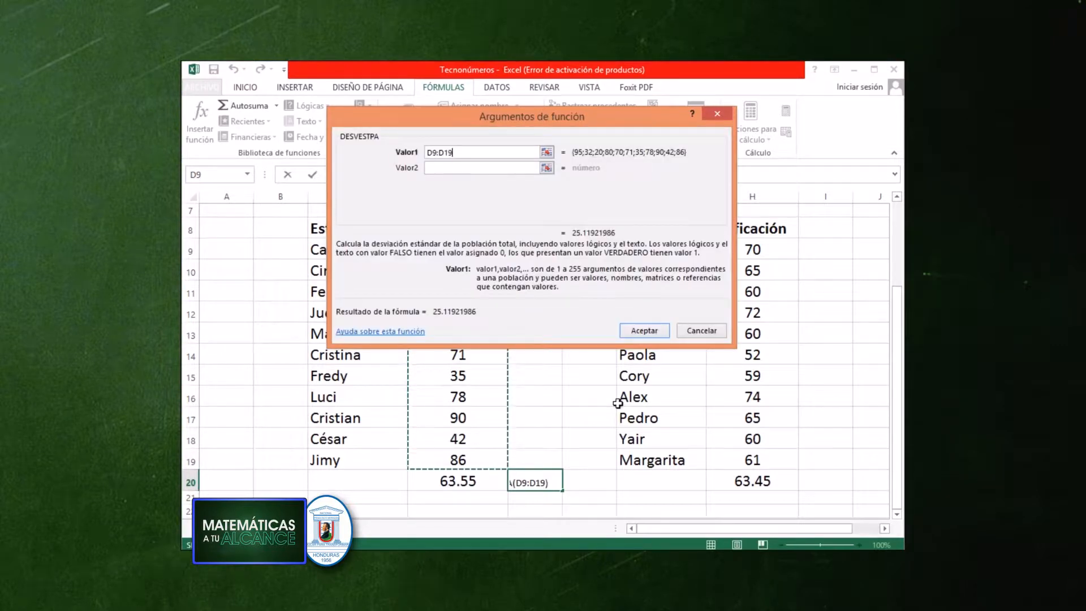
pyautogui.click(645, 331)
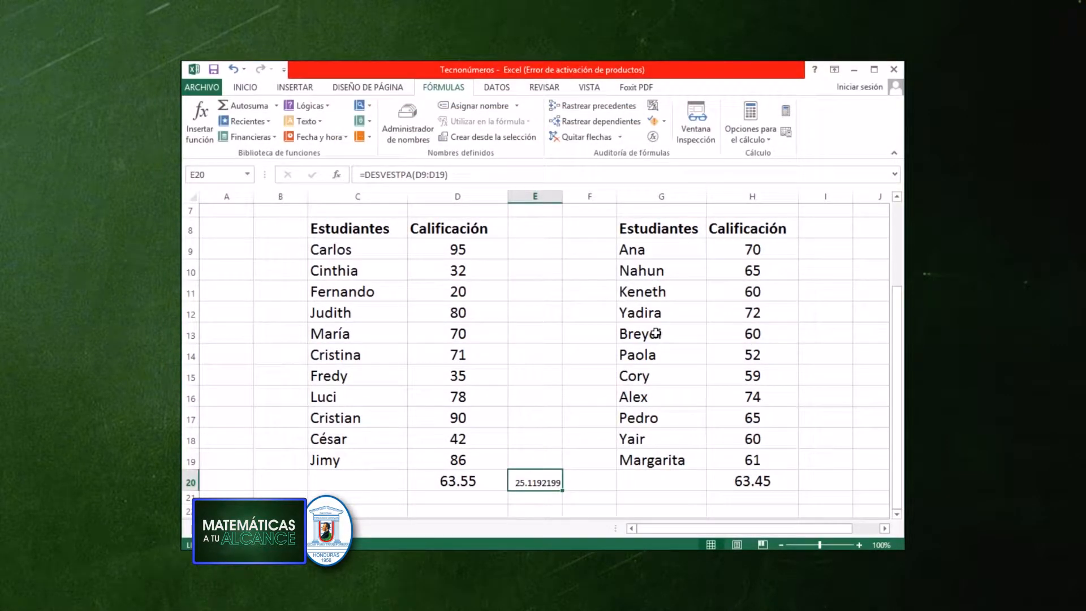
# Copy the formatting of the average in cell D20 onto the standard deviation in cell E20.
pyautogui.click(463, 487)
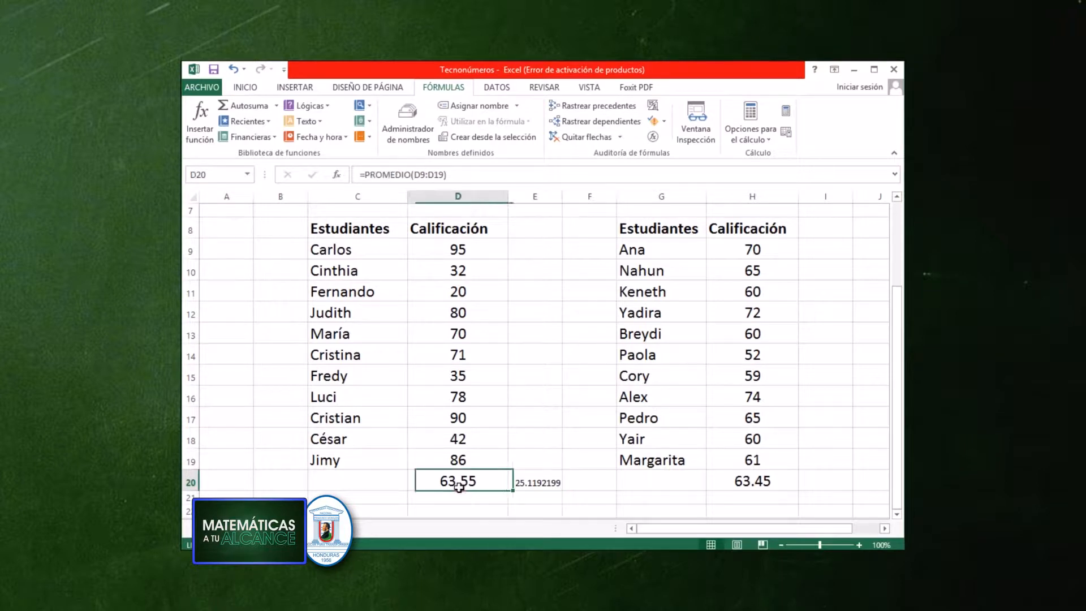
pyautogui.click(245, 87)
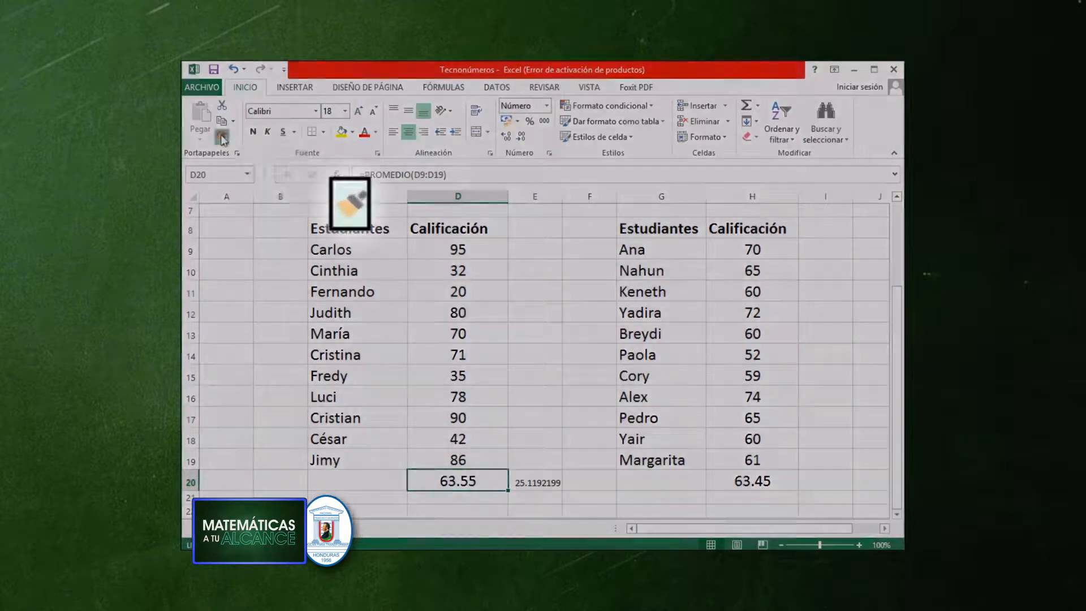
pyautogui.click(222, 139)
pyautogui.click(529, 480)
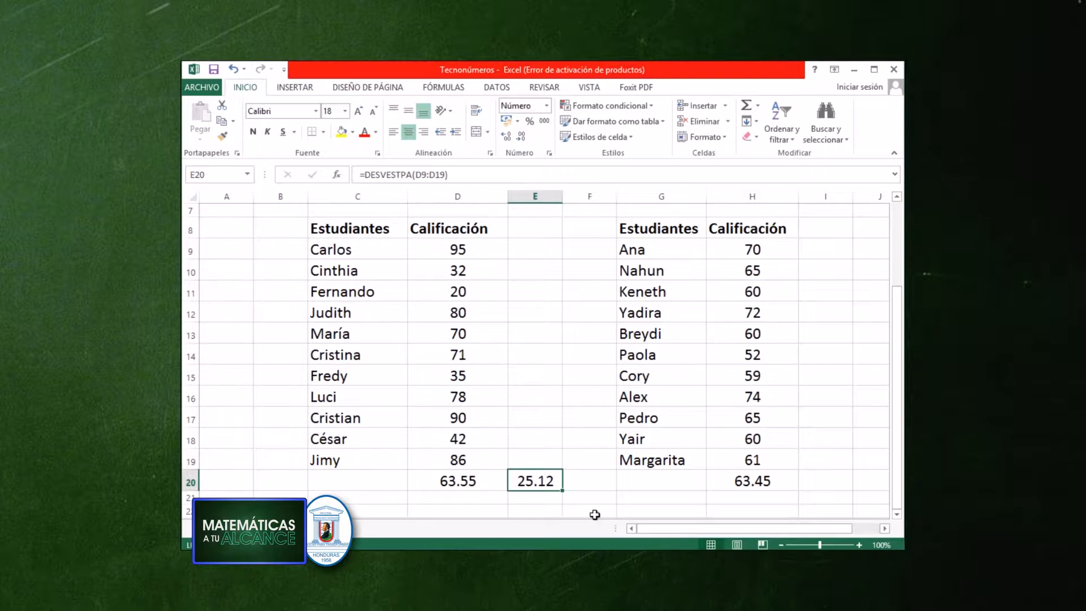
# Insert the DESVESTPA function in cell I20 to calculate the standard deviation of the second group's grades in H9:H19.
pyautogui.click(841, 482)
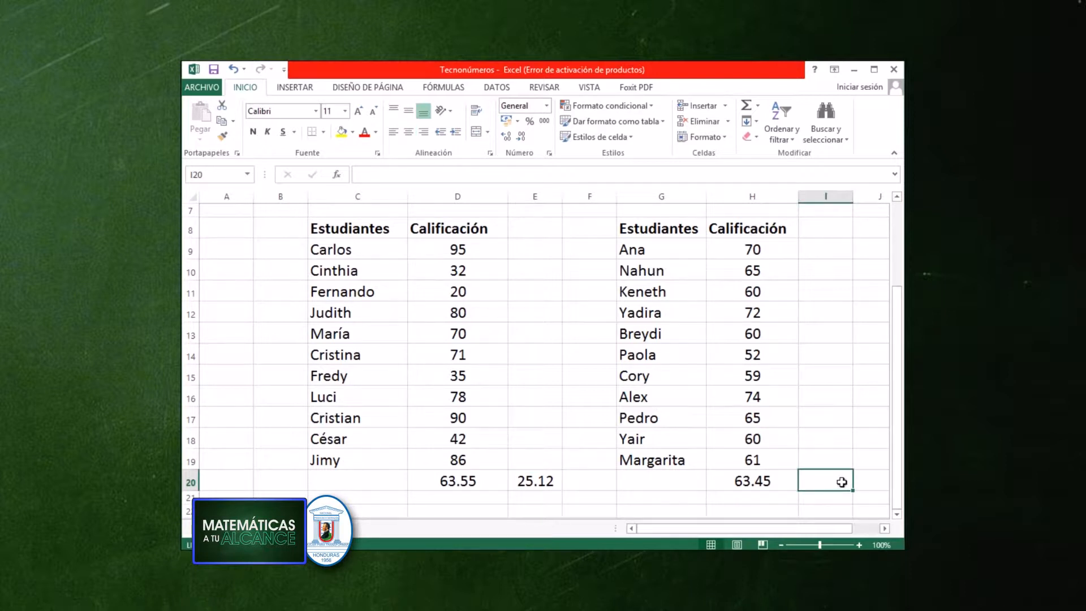
pyautogui.click(293, 91)
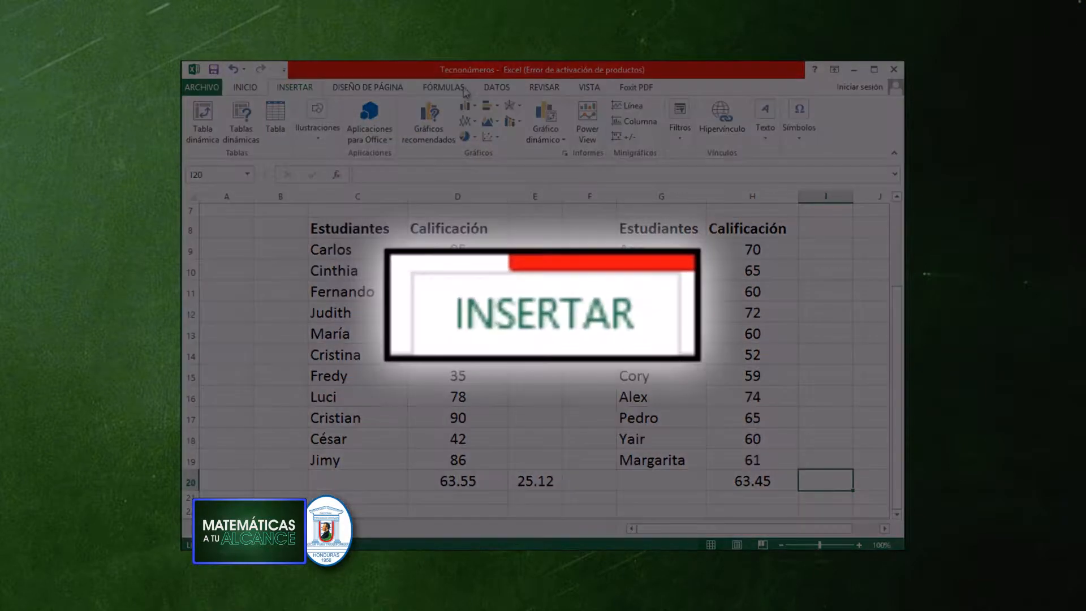
pyautogui.click(460, 89)
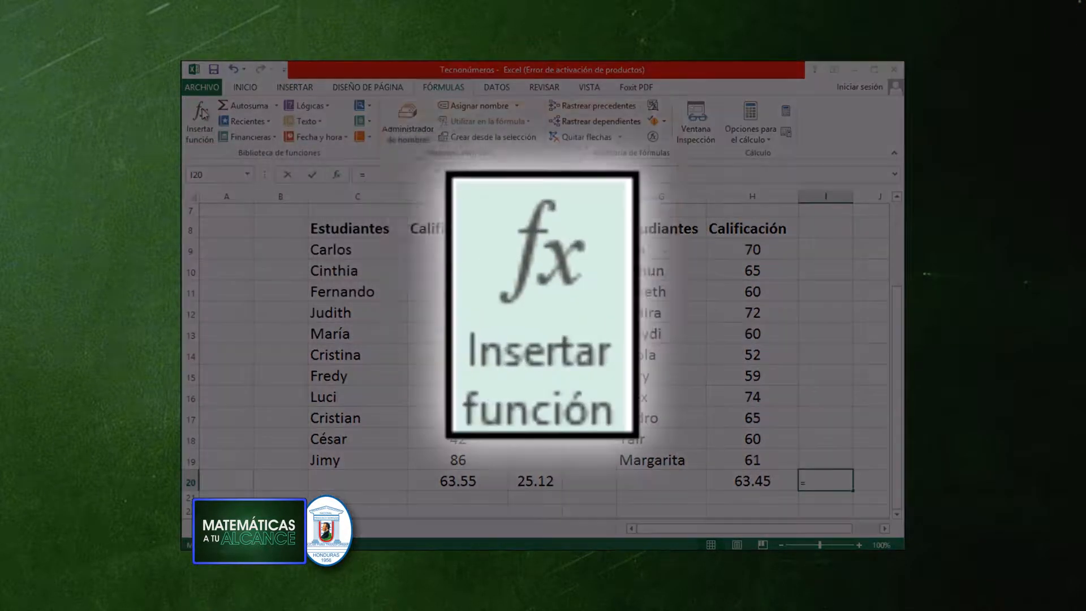
pyautogui.click(202, 113)
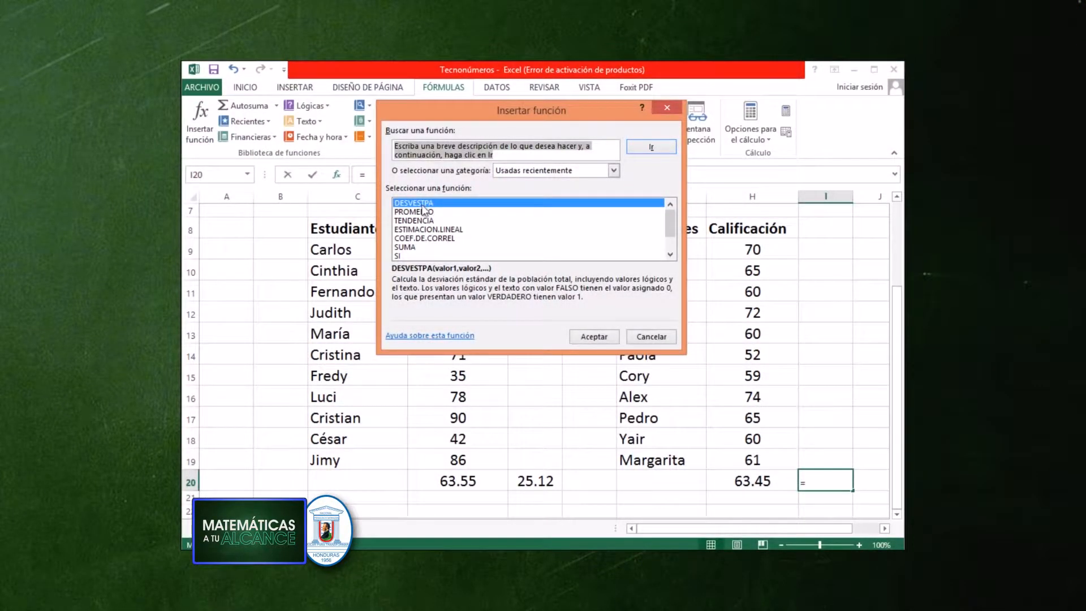
pyautogui.click(422, 204)
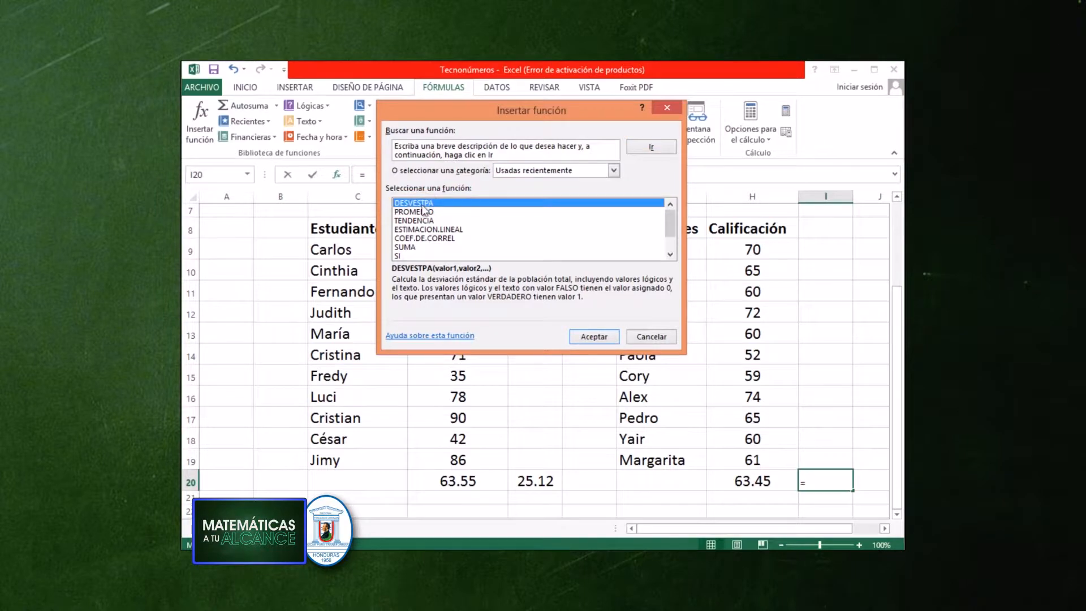
pyautogui.click(596, 336)
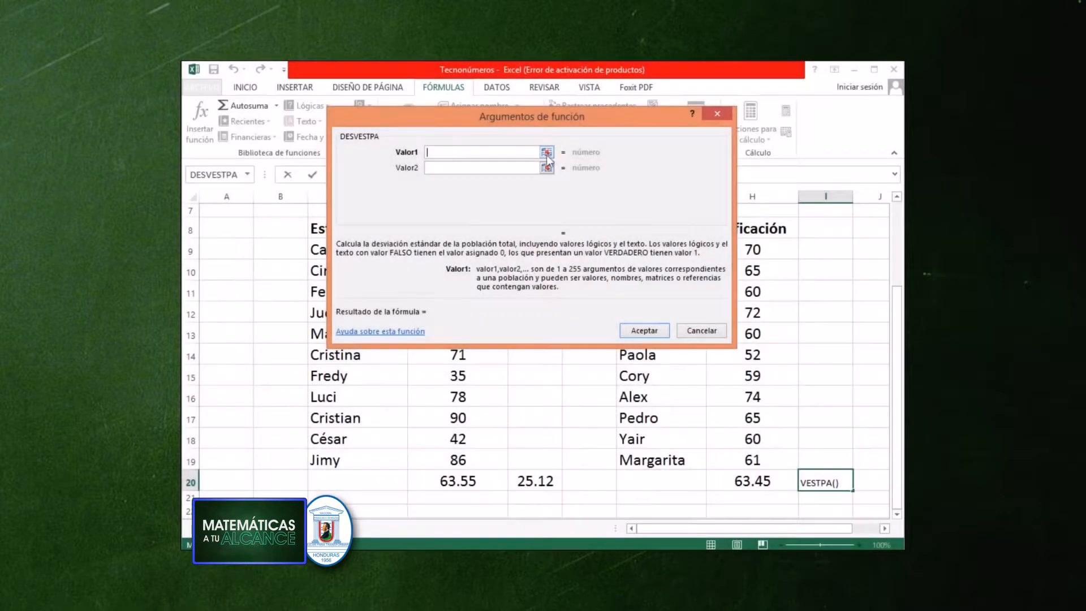
pyautogui.click(547, 153)
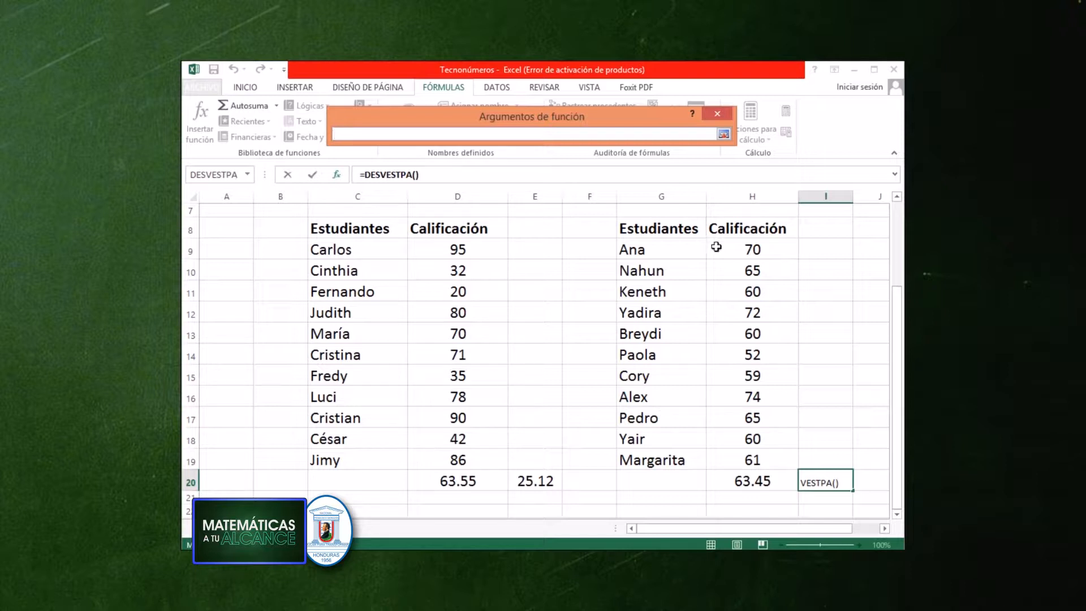
pyautogui.moveTo(751, 250); pyautogui.dragTo(754, 457)
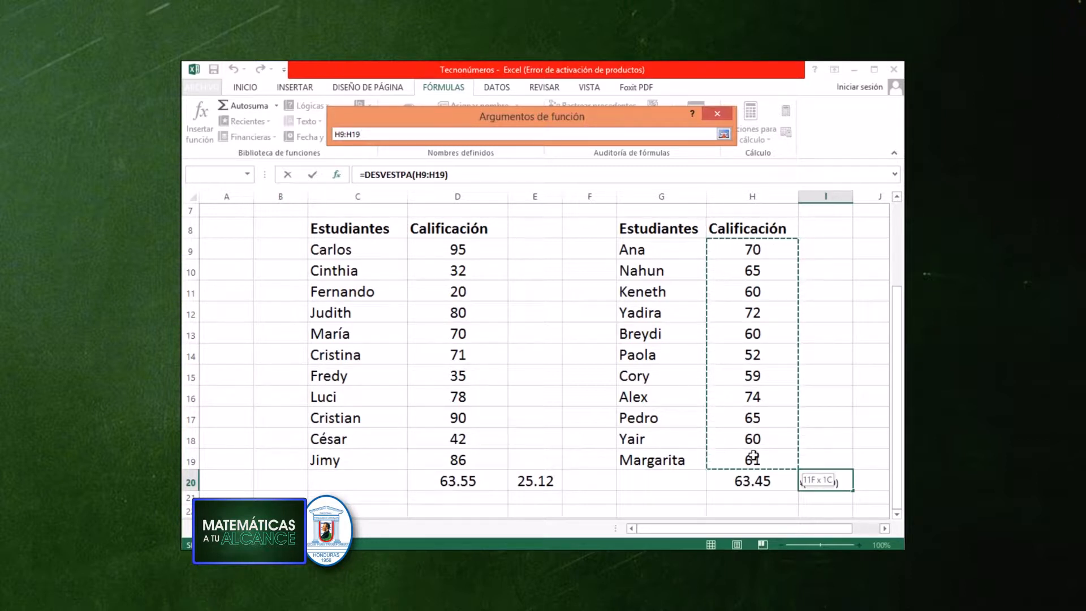
pyautogui.press('Return')
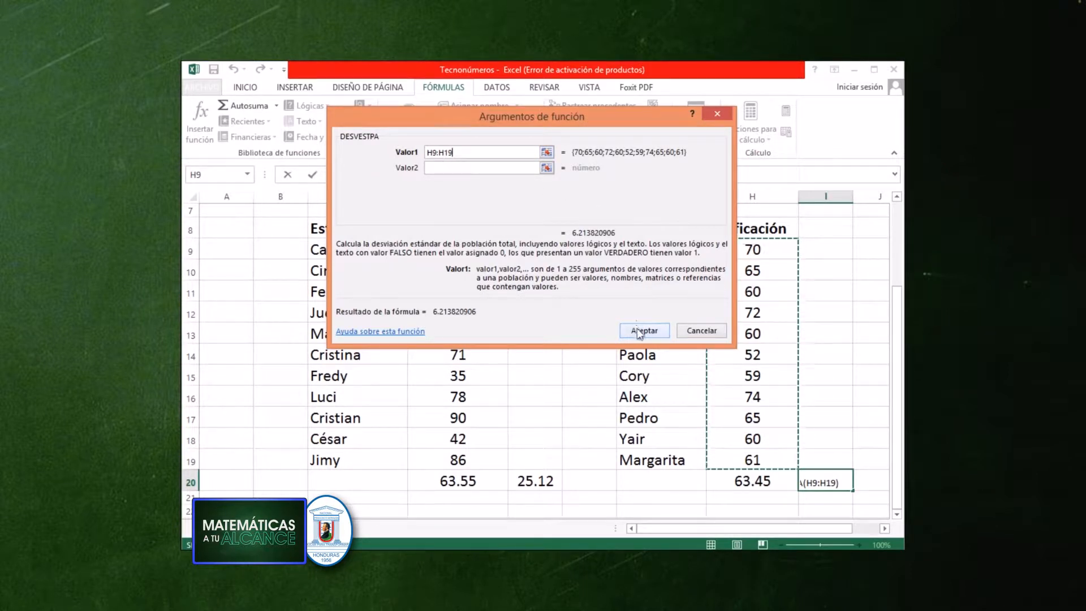
pyautogui.click(637, 329)
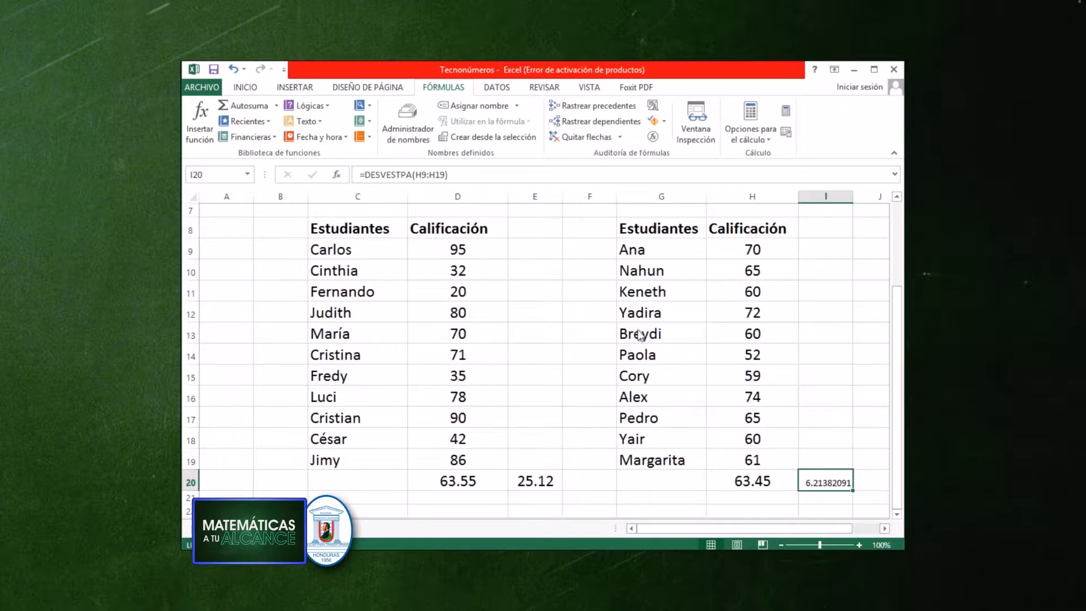
# Copy the formatting of the average in cell H20 onto the standard deviation in cell I20.
pyautogui.click(760, 481)
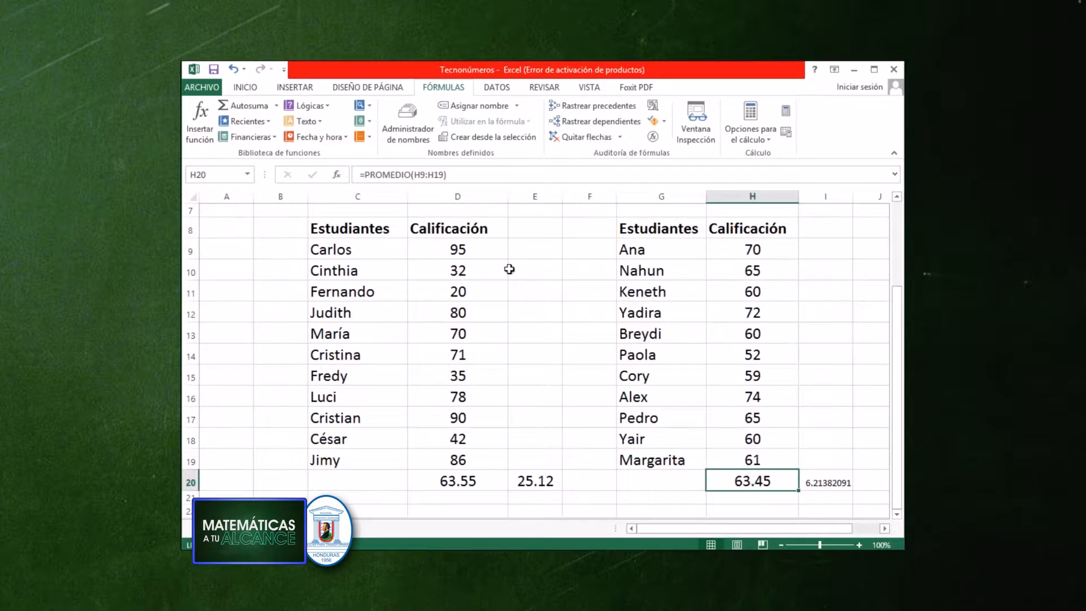
pyautogui.click(246, 89)
pyautogui.click(222, 136)
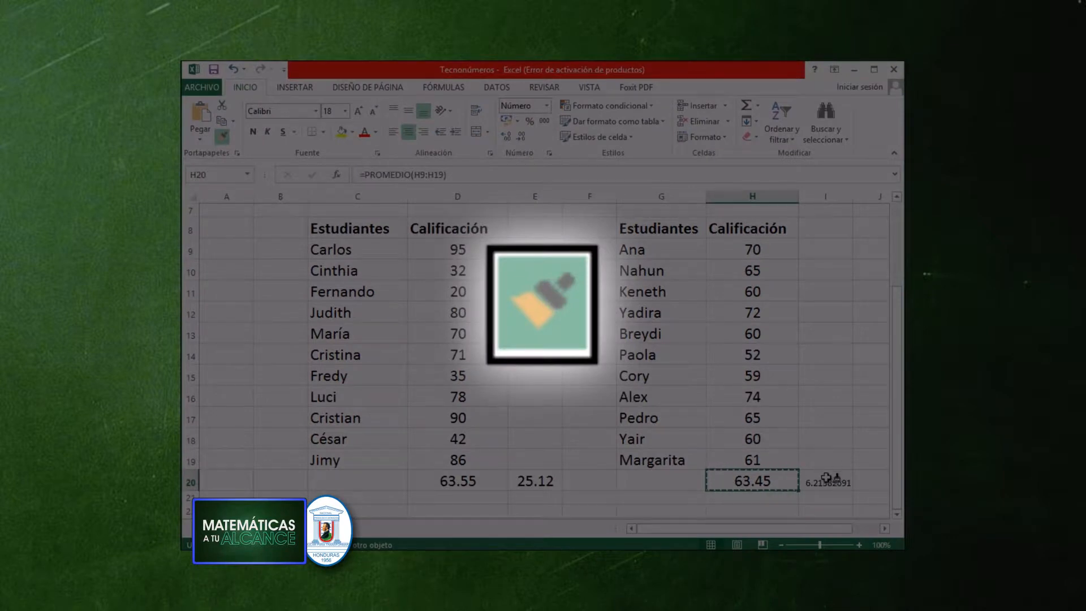
pyautogui.click(827, 480)
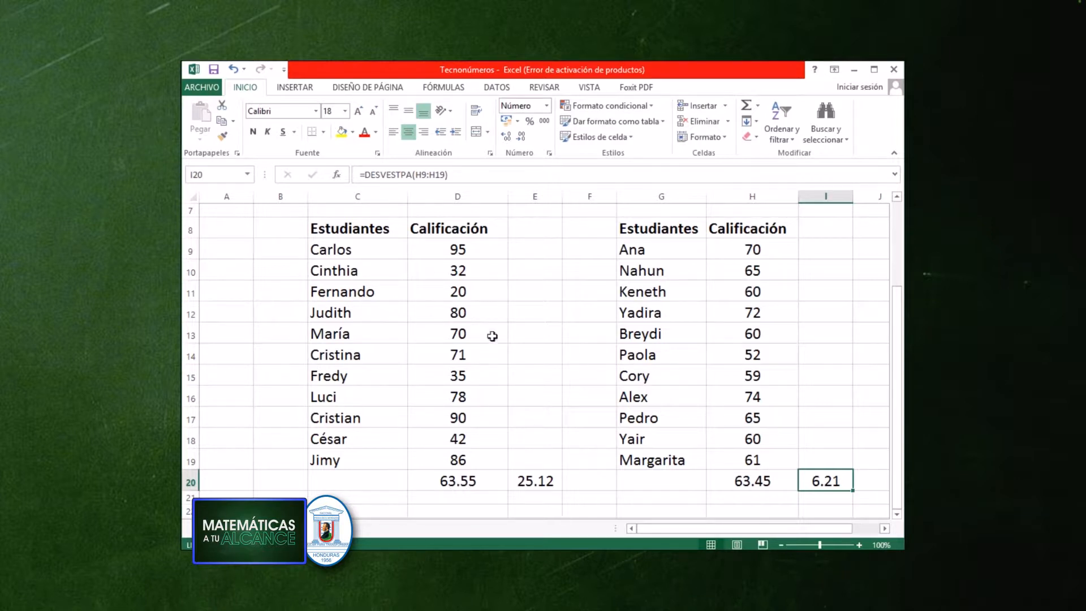
# Fill the first group's student and grade cells C11:D11 with yellow.
pyautogui.moveTo(488, 300); pyautogui.dragTo(380, 291)
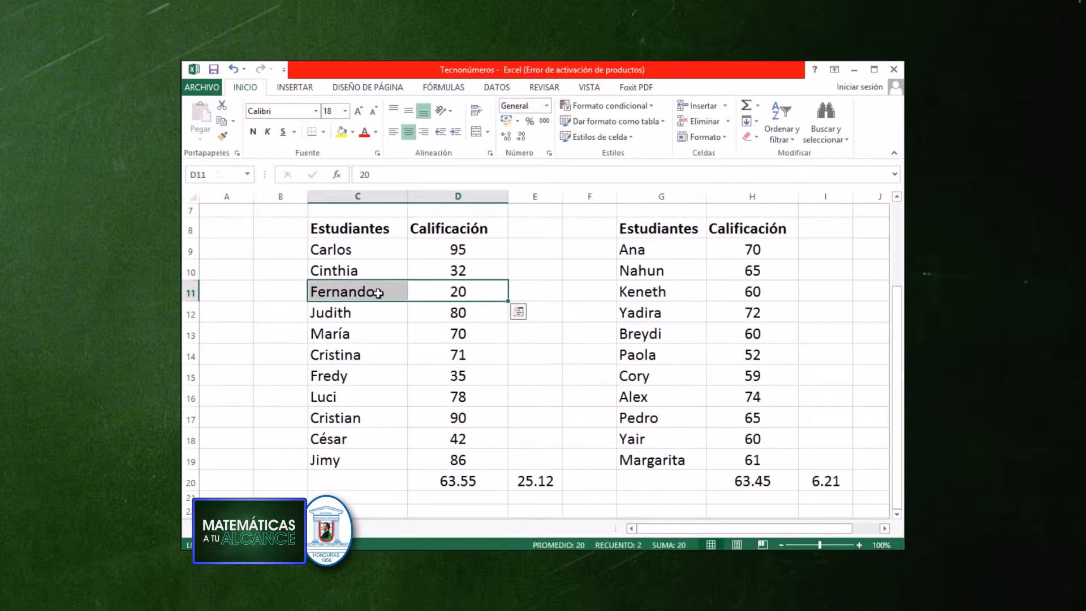
pyautogui.click(341, 131)
pyautogui.click(559, 269)
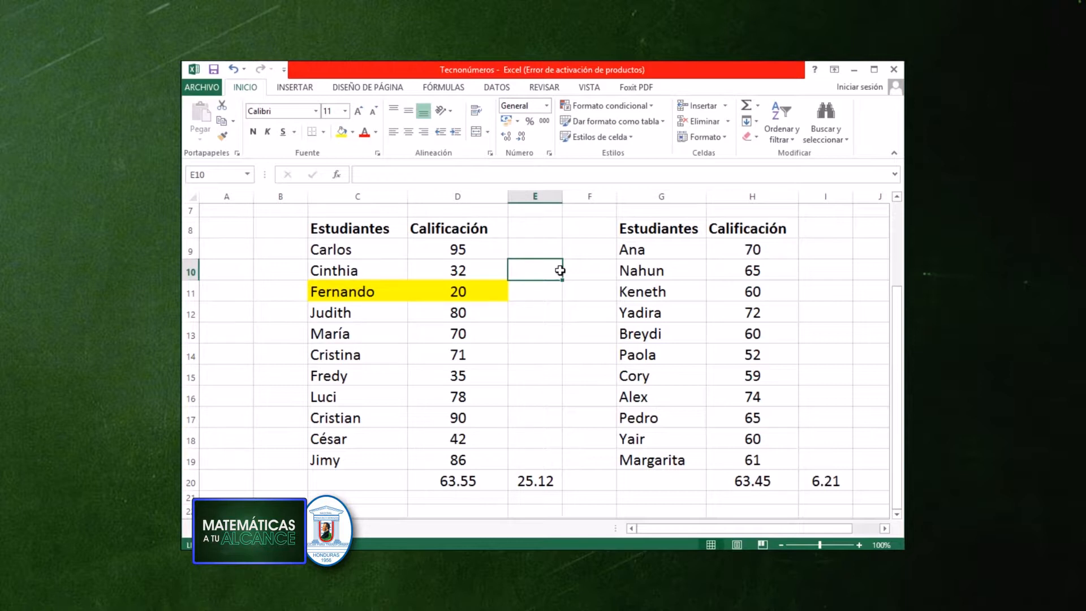
# Fill the first group's student and grade cells C17:D17 with a light orange theme colour.
pyautogui.moveTo(482, 422); pyautogui.dragTo(354, 405)
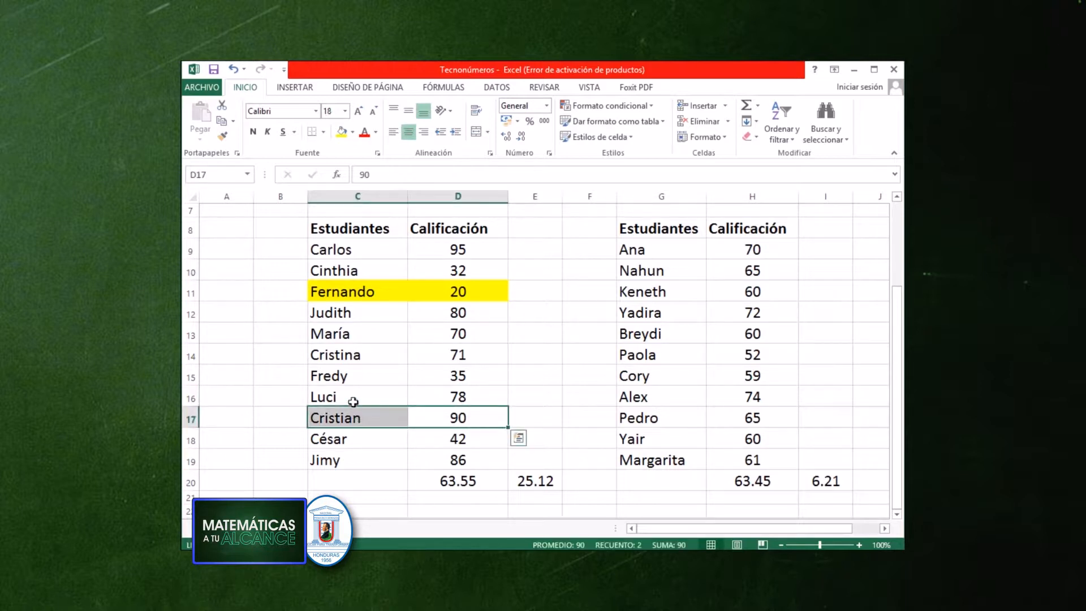
pyautogui.click(353, 132)
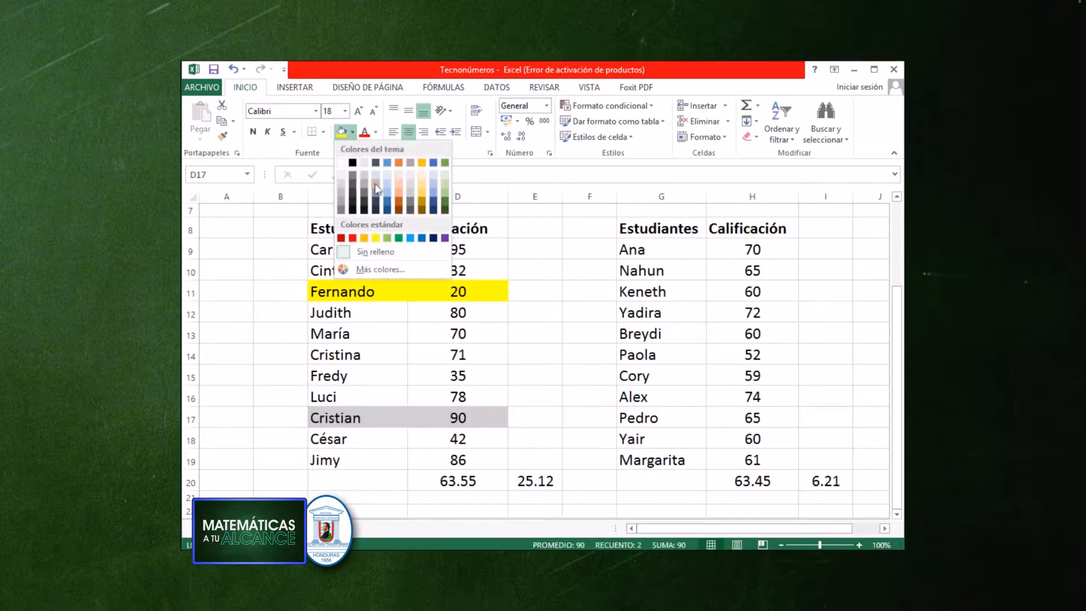
pyautogui.click(400, 194)
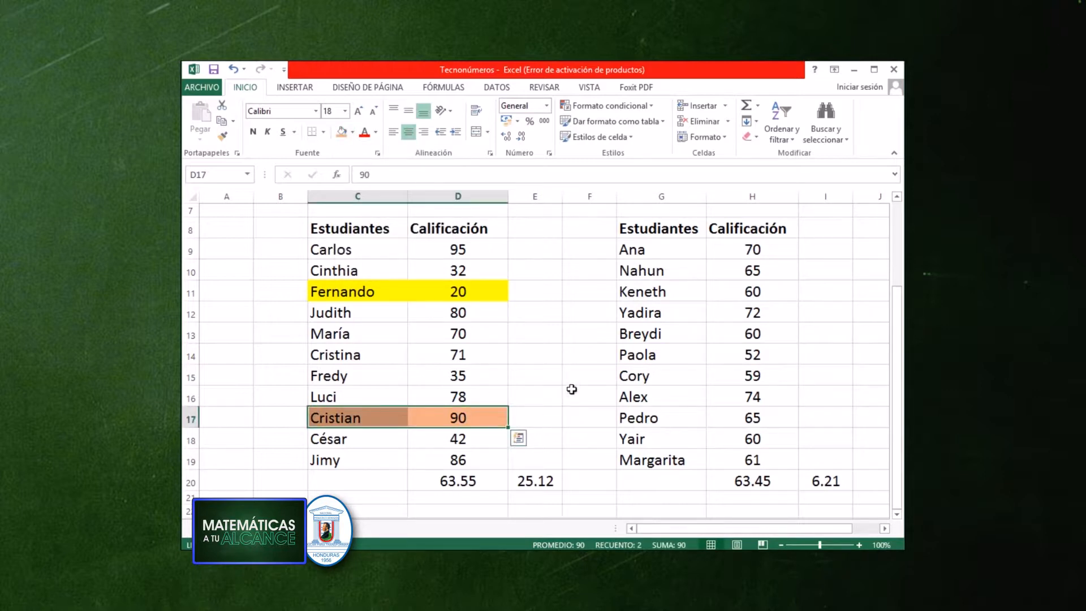
pyautogui.click(545, 402)
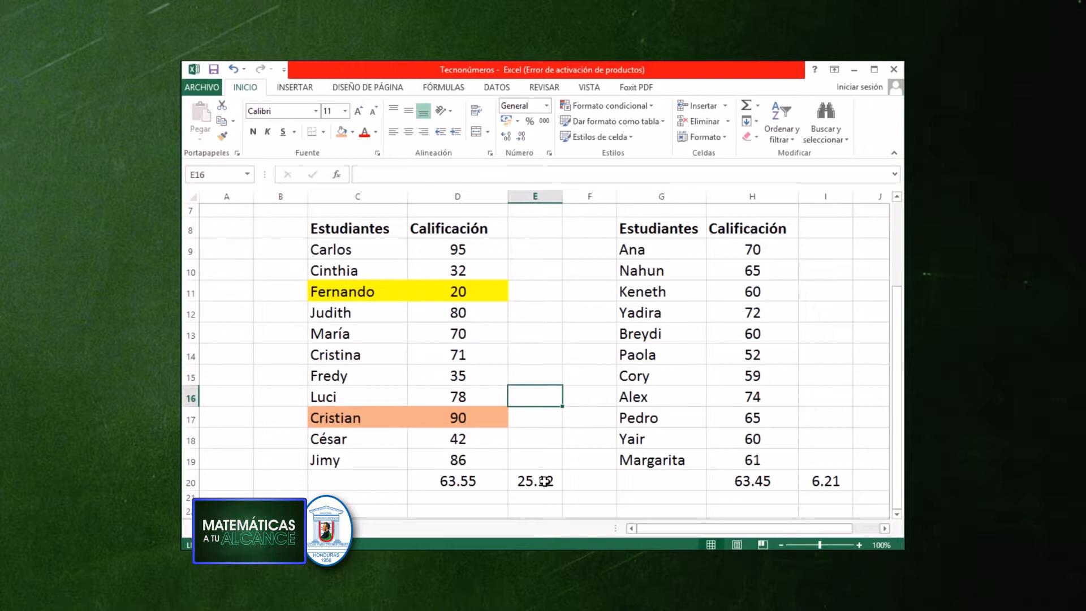
pyautogui.click(831, 477)
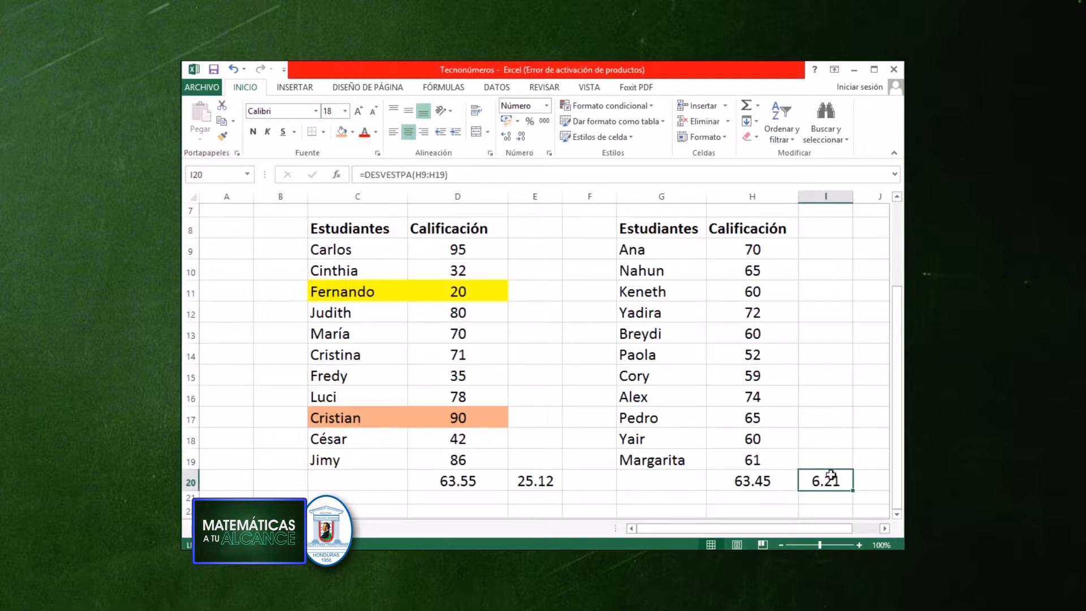